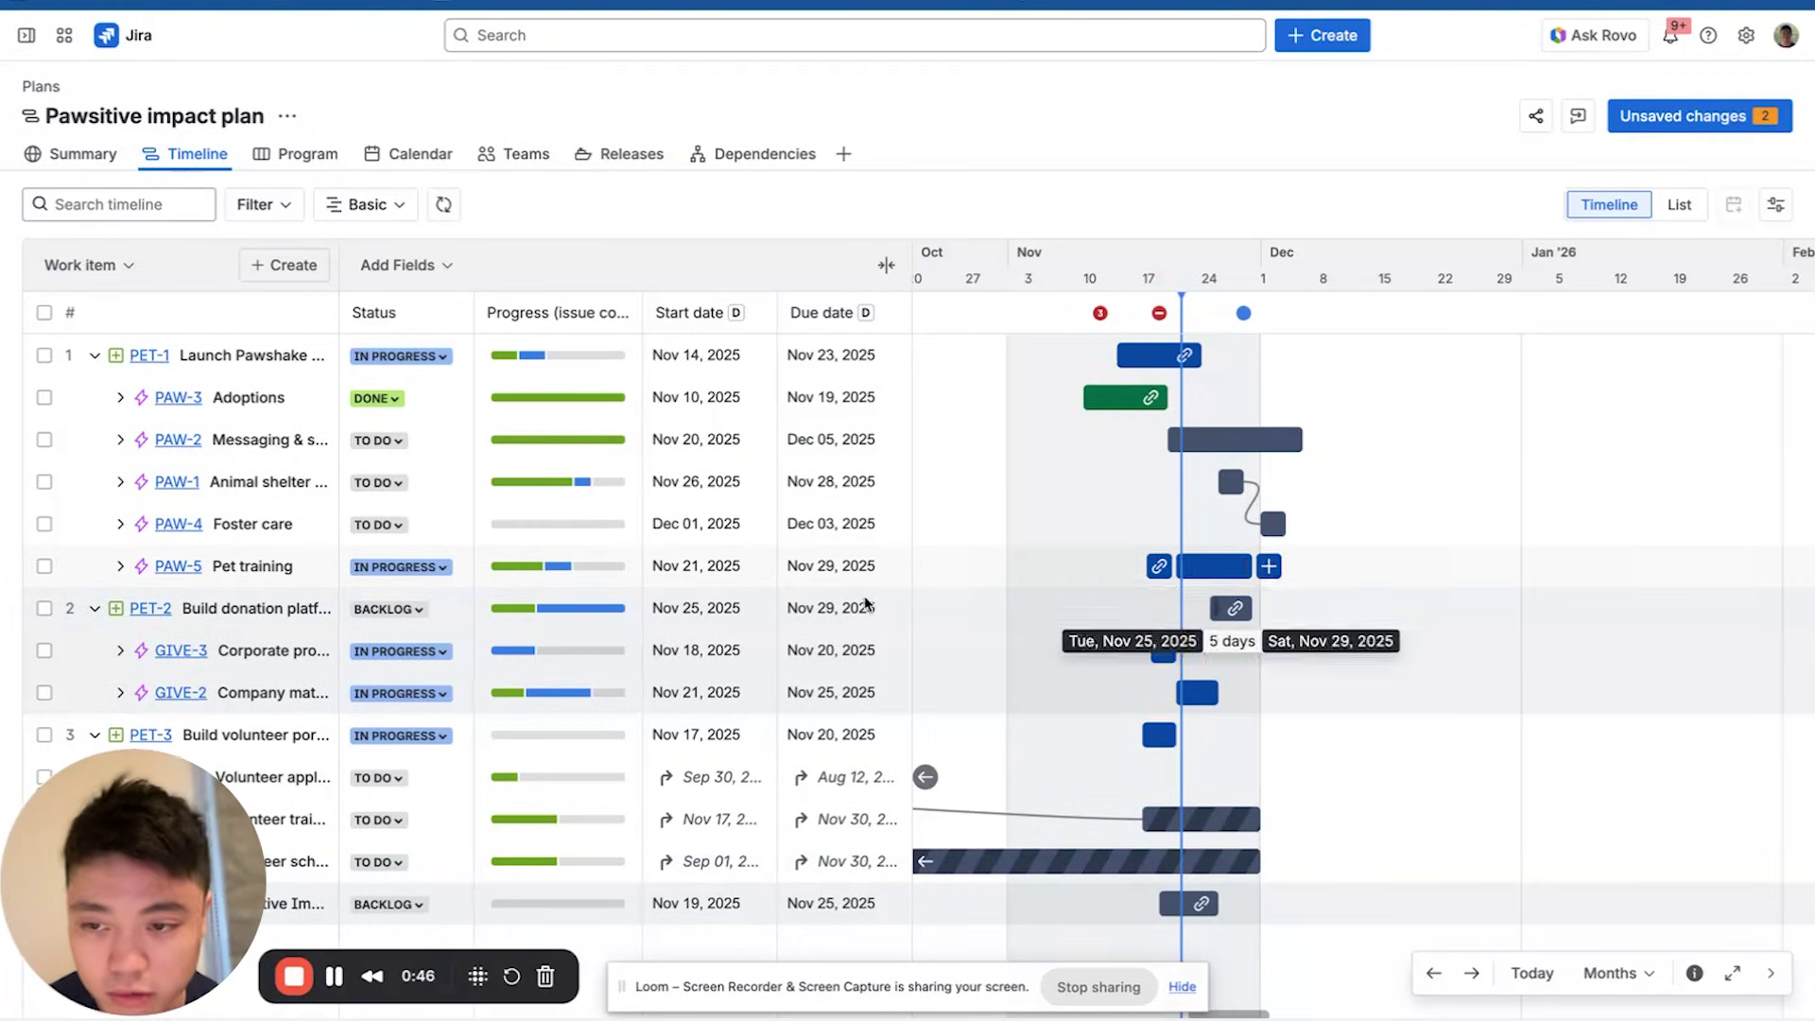
Add a Blocks dependency from PAW-5 Pet training to GIVE-3 Corporate promotions and save the plan's unsaved changes
mouse_move(1267, 567)
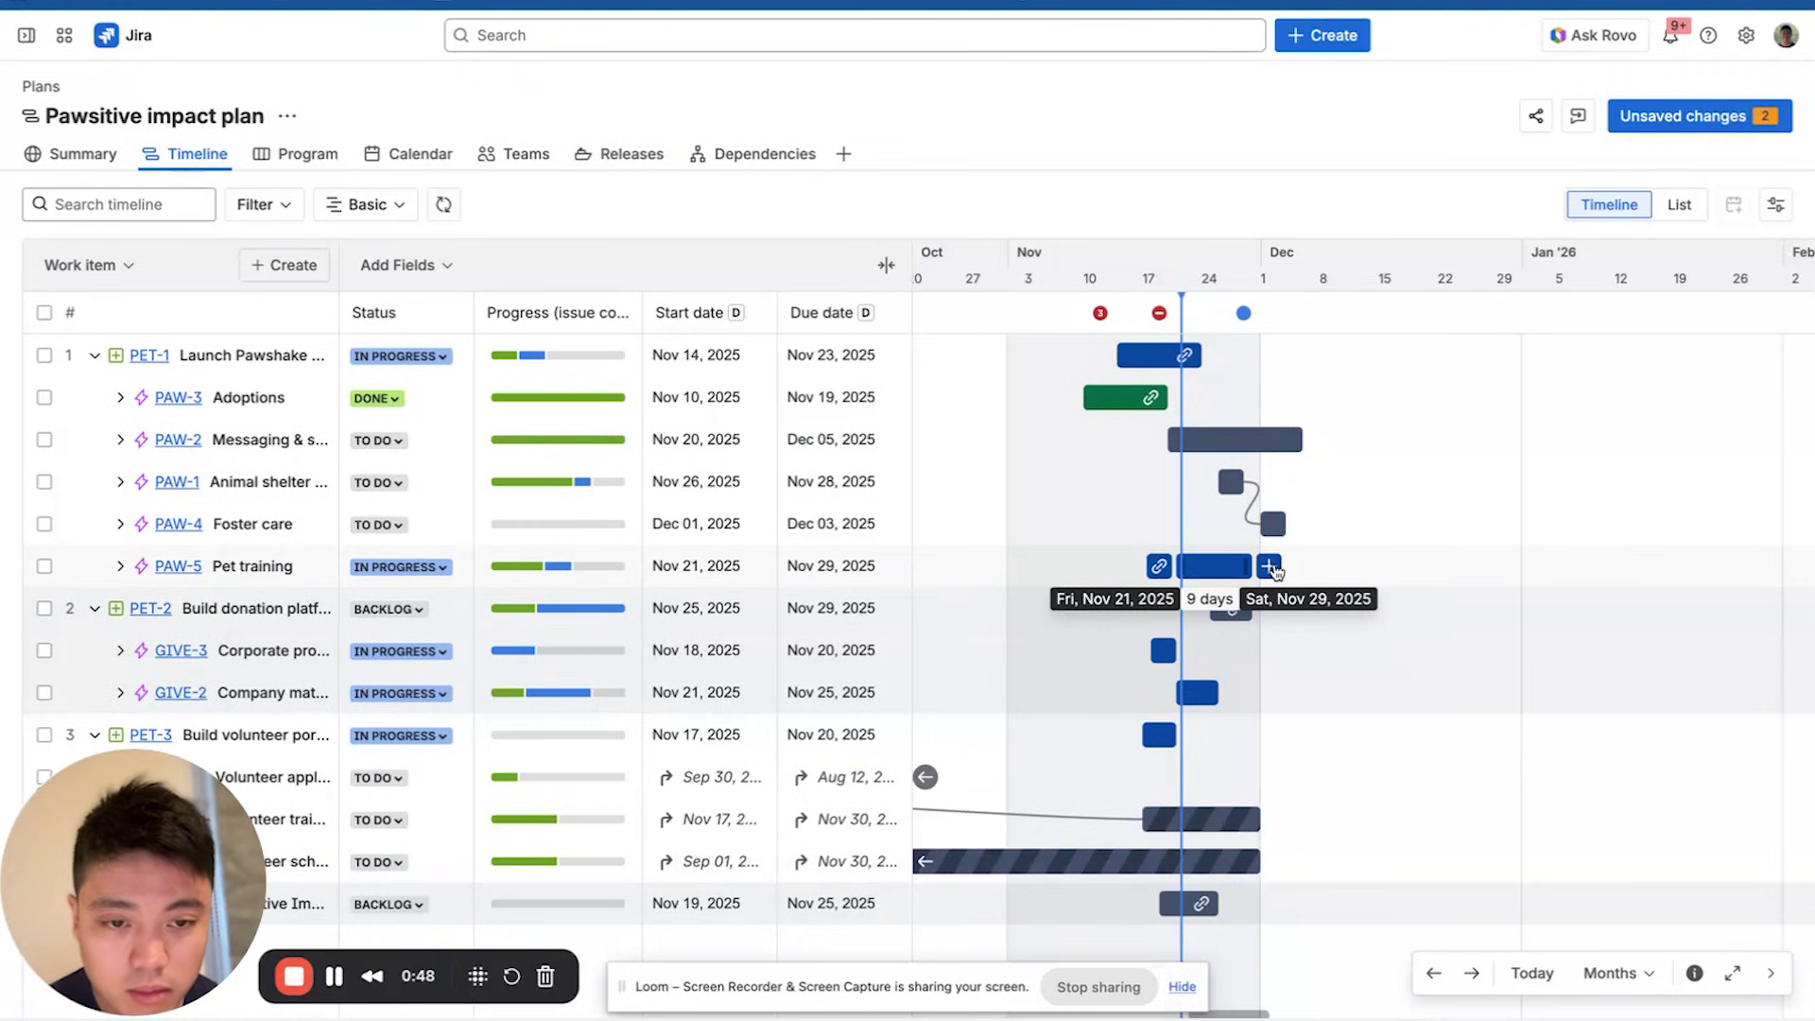
click(1270, 568)
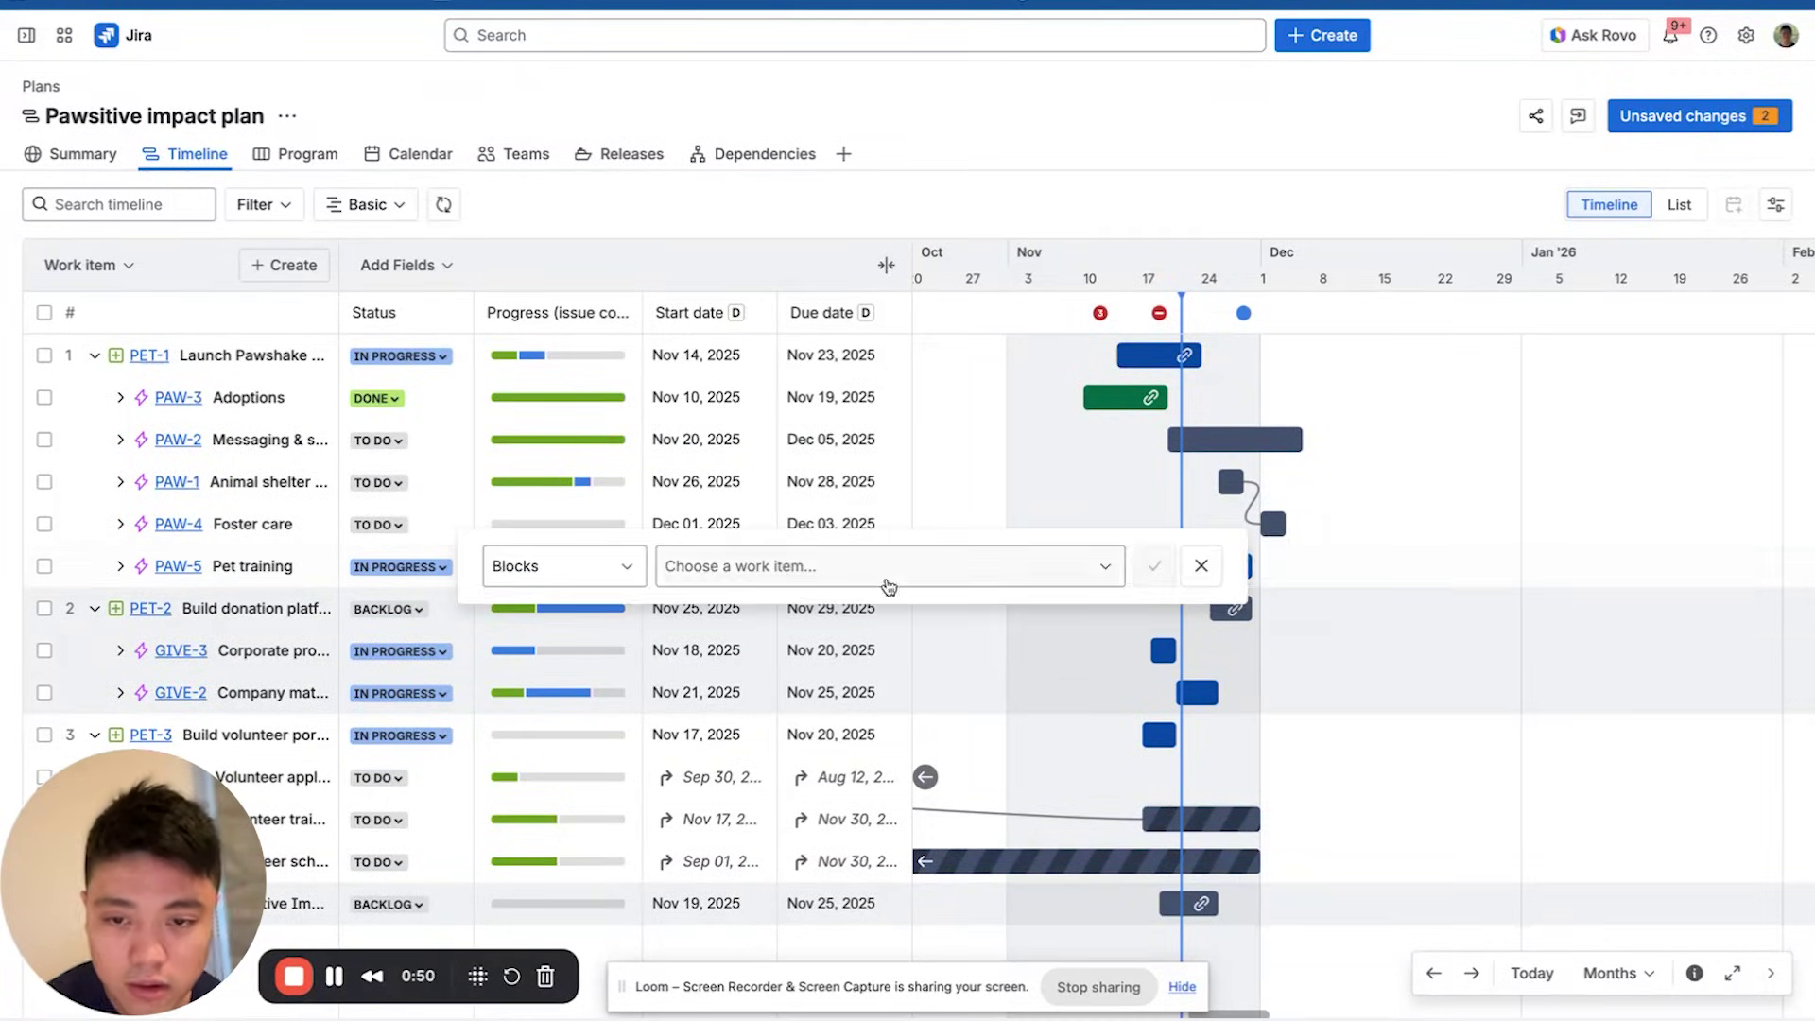
click(923, 564)
text(give)
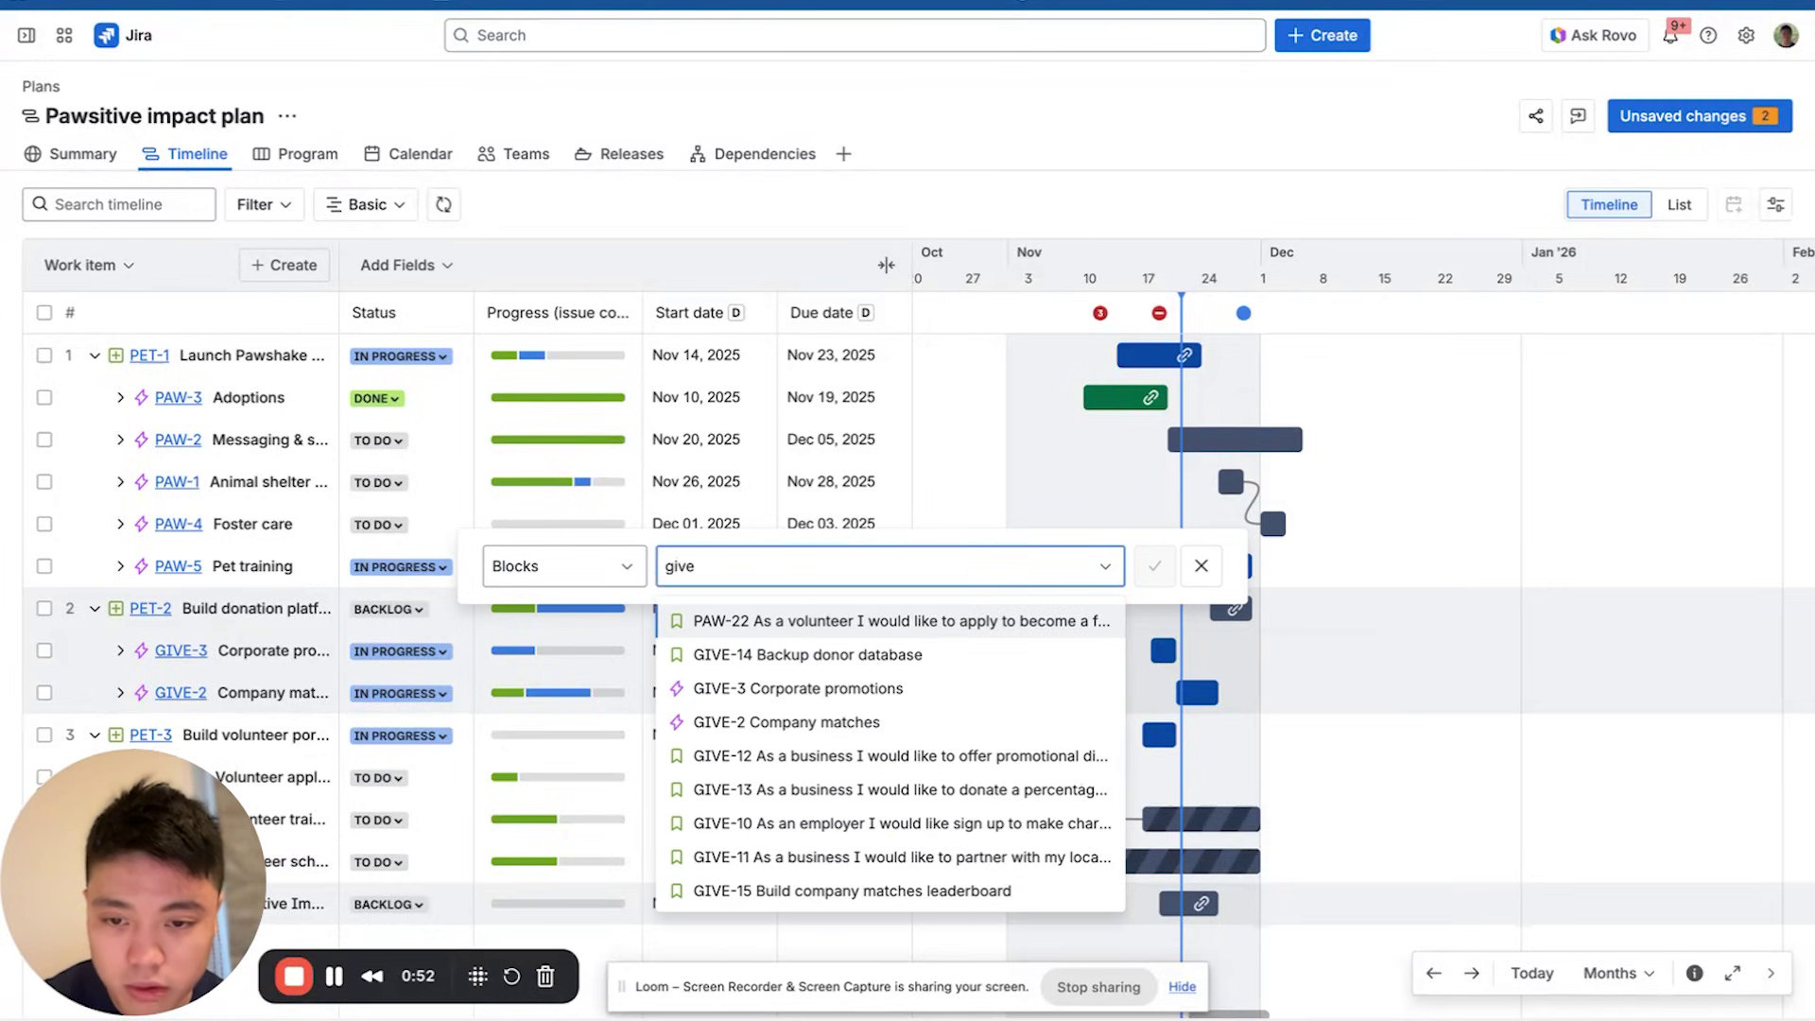
click(848, 688)
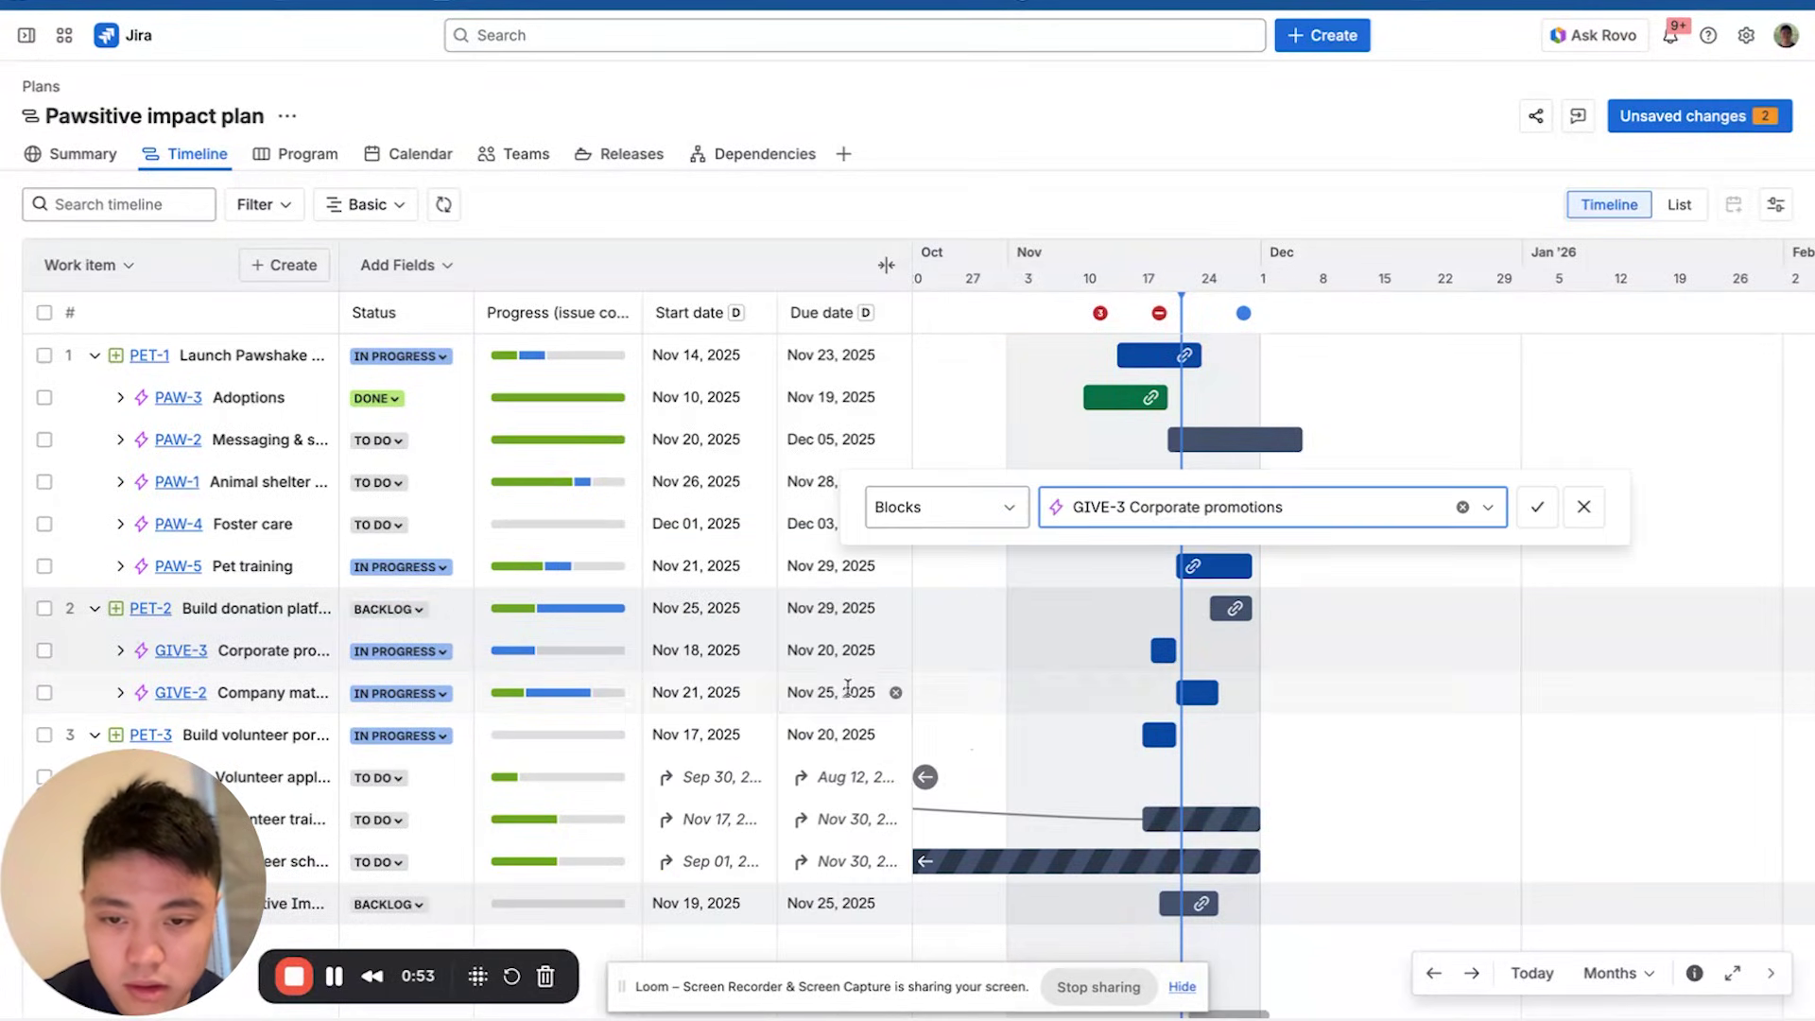
click(1537, 507)
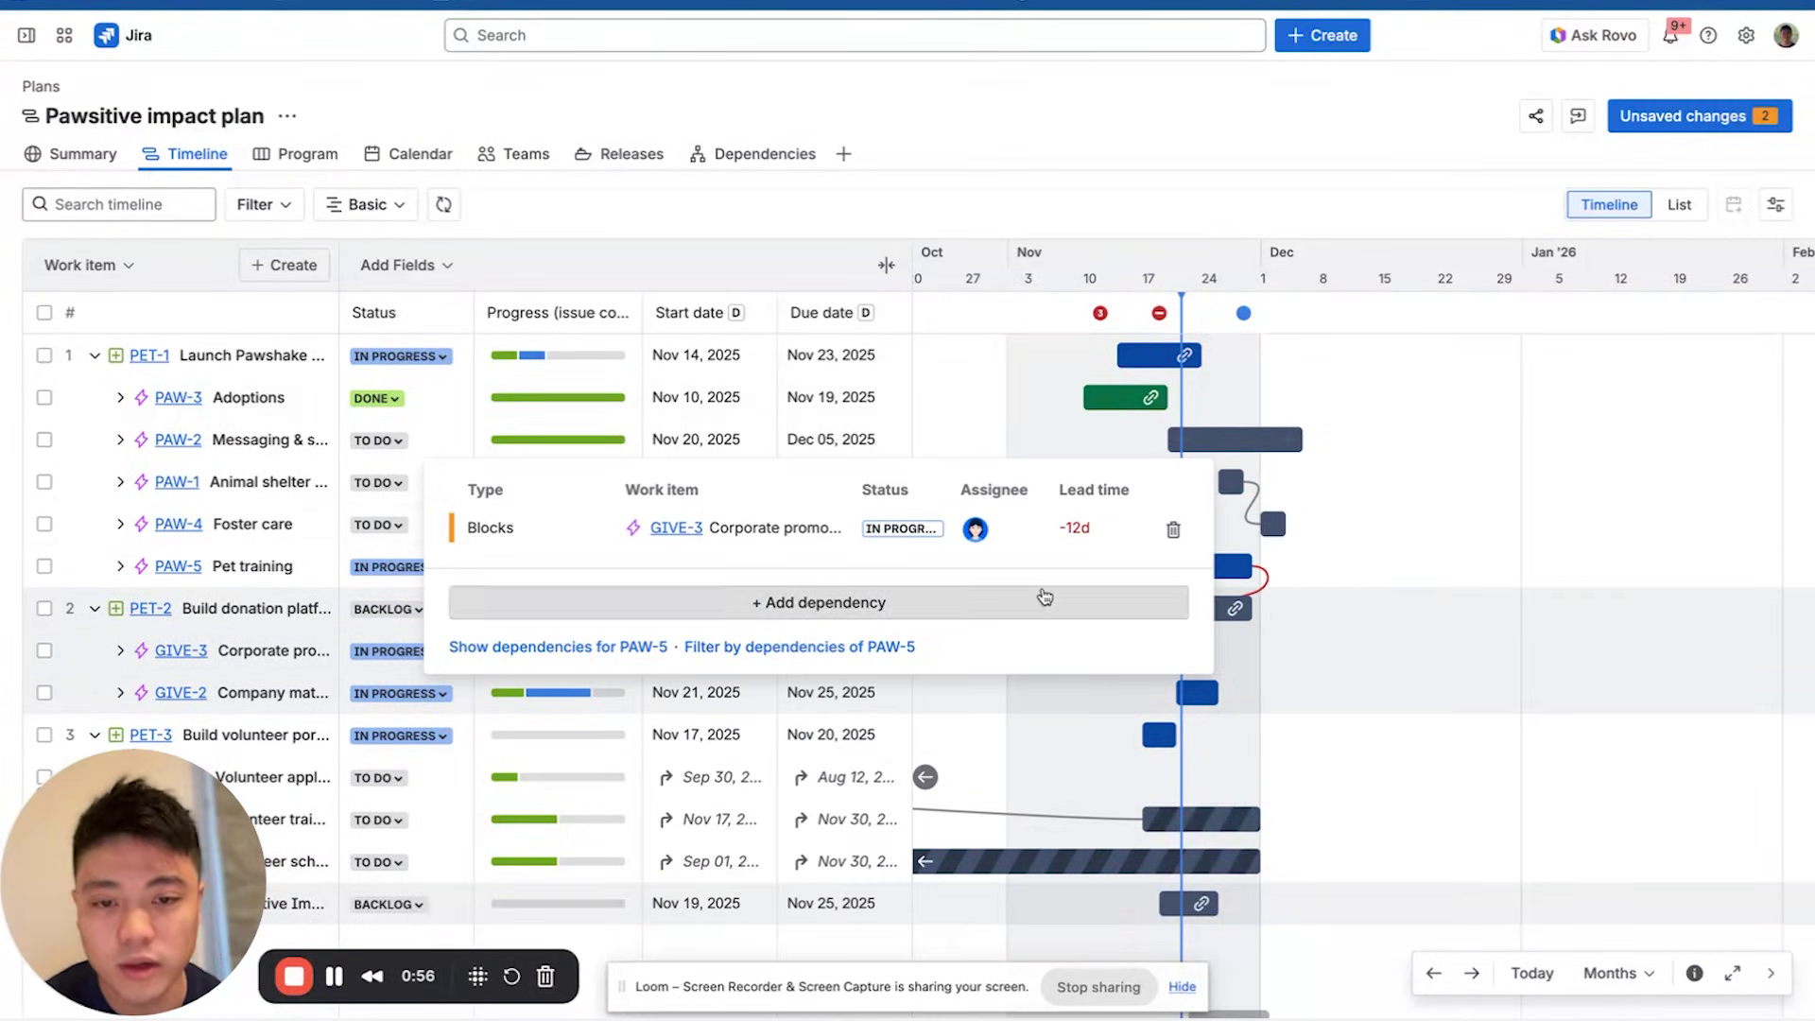
click(1247, 672)
mouse_move(1408, 447)
mouse_down()
mouse_move(1394, 565)
mouse_move(1307, 594)
mouse_up()
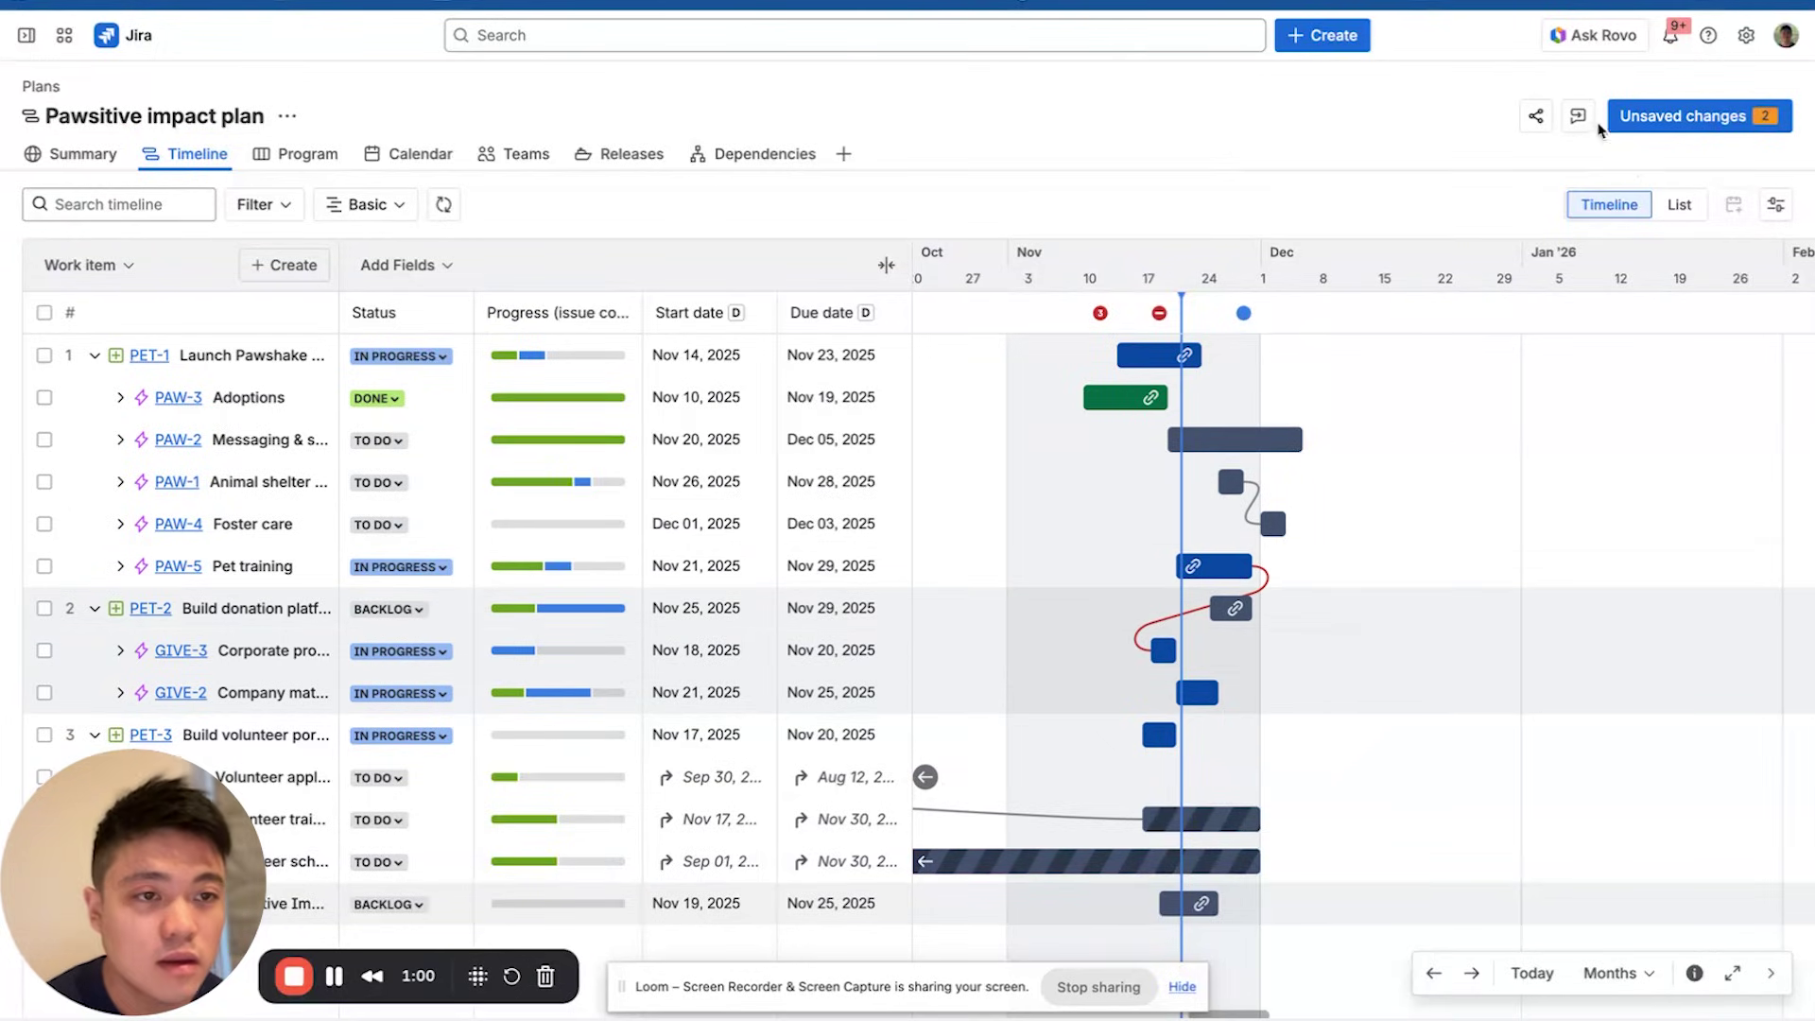
click(1676, 121)
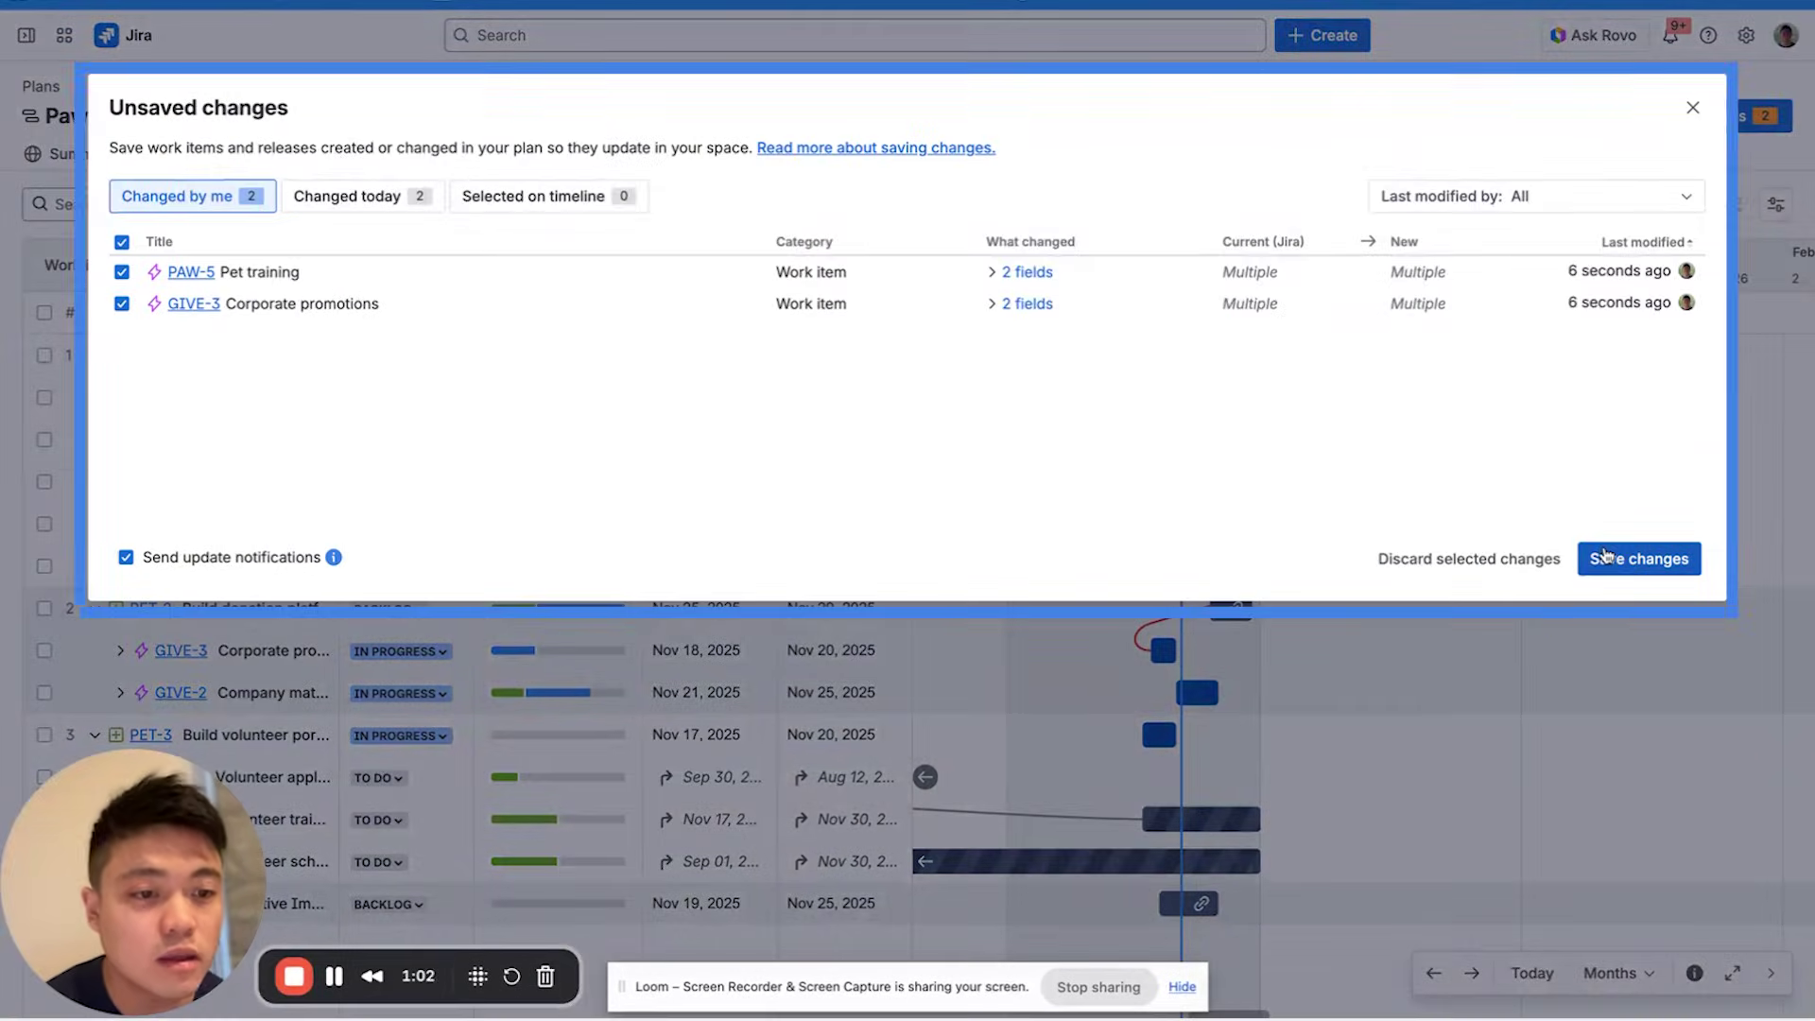
click(1643, 558)
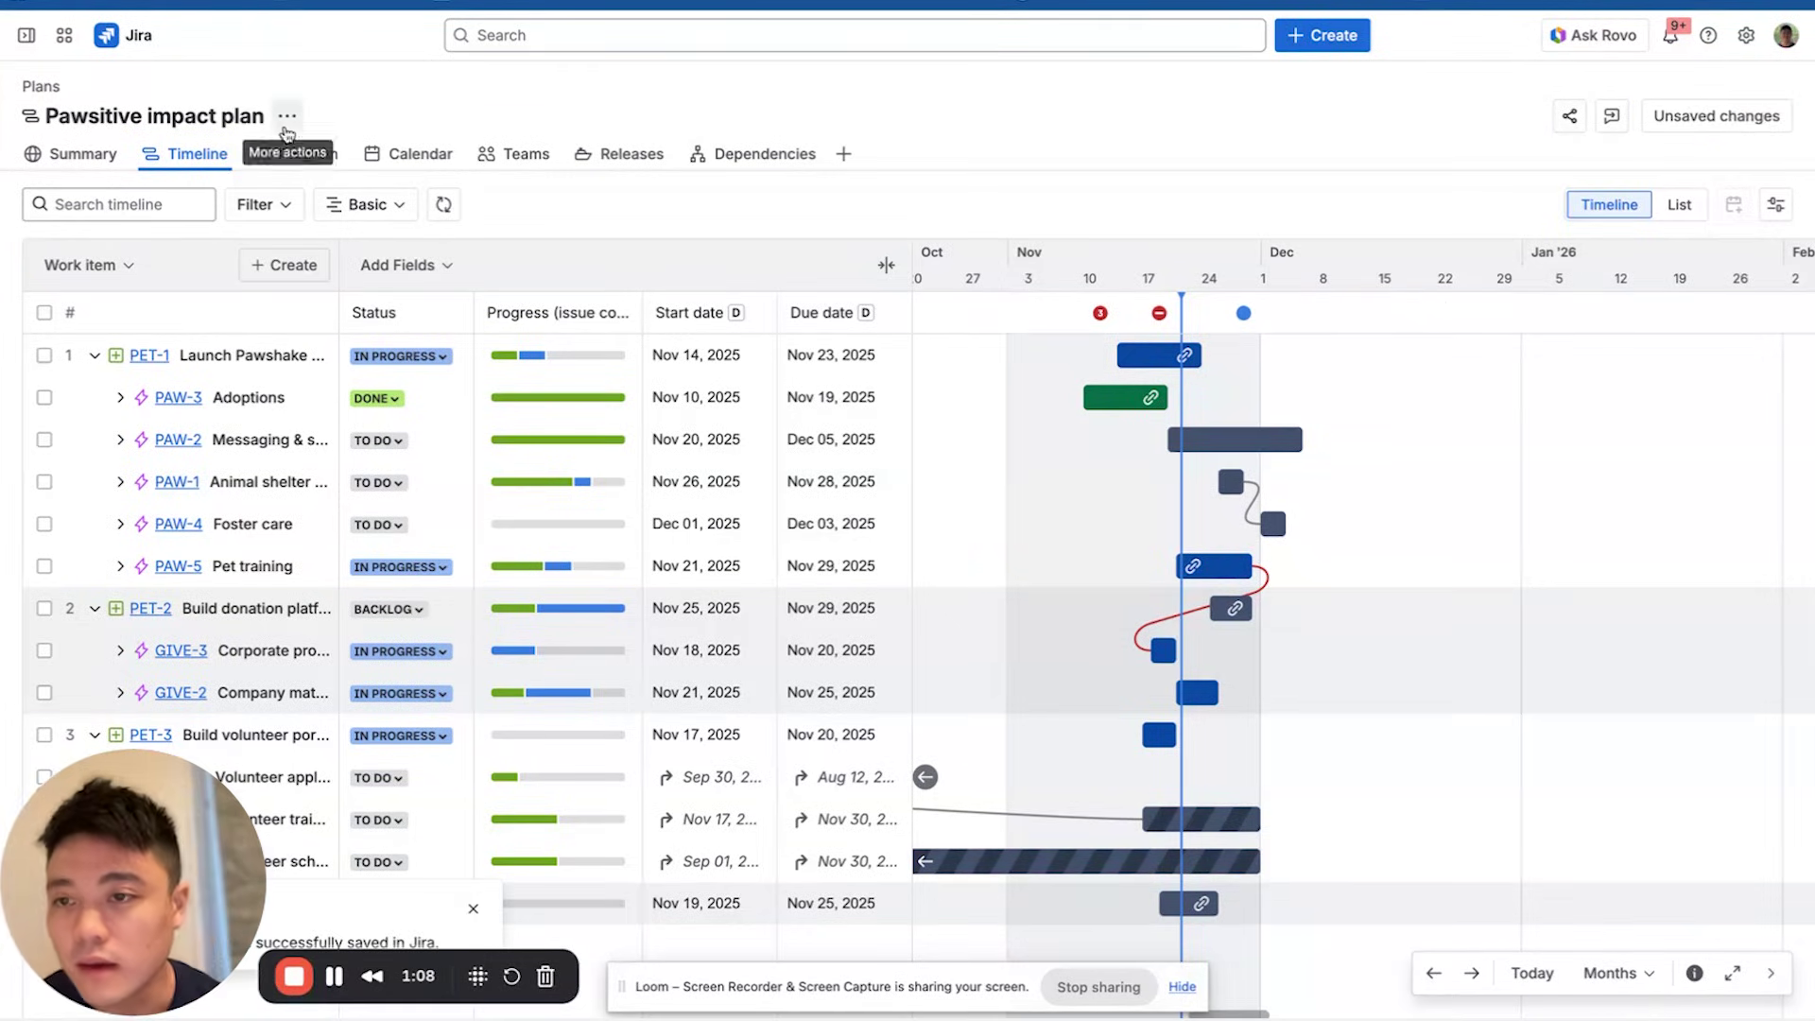
Filter the timeline to show only work items that have dependencies
click(284, 206)
scroll(373, 640, down, 3)
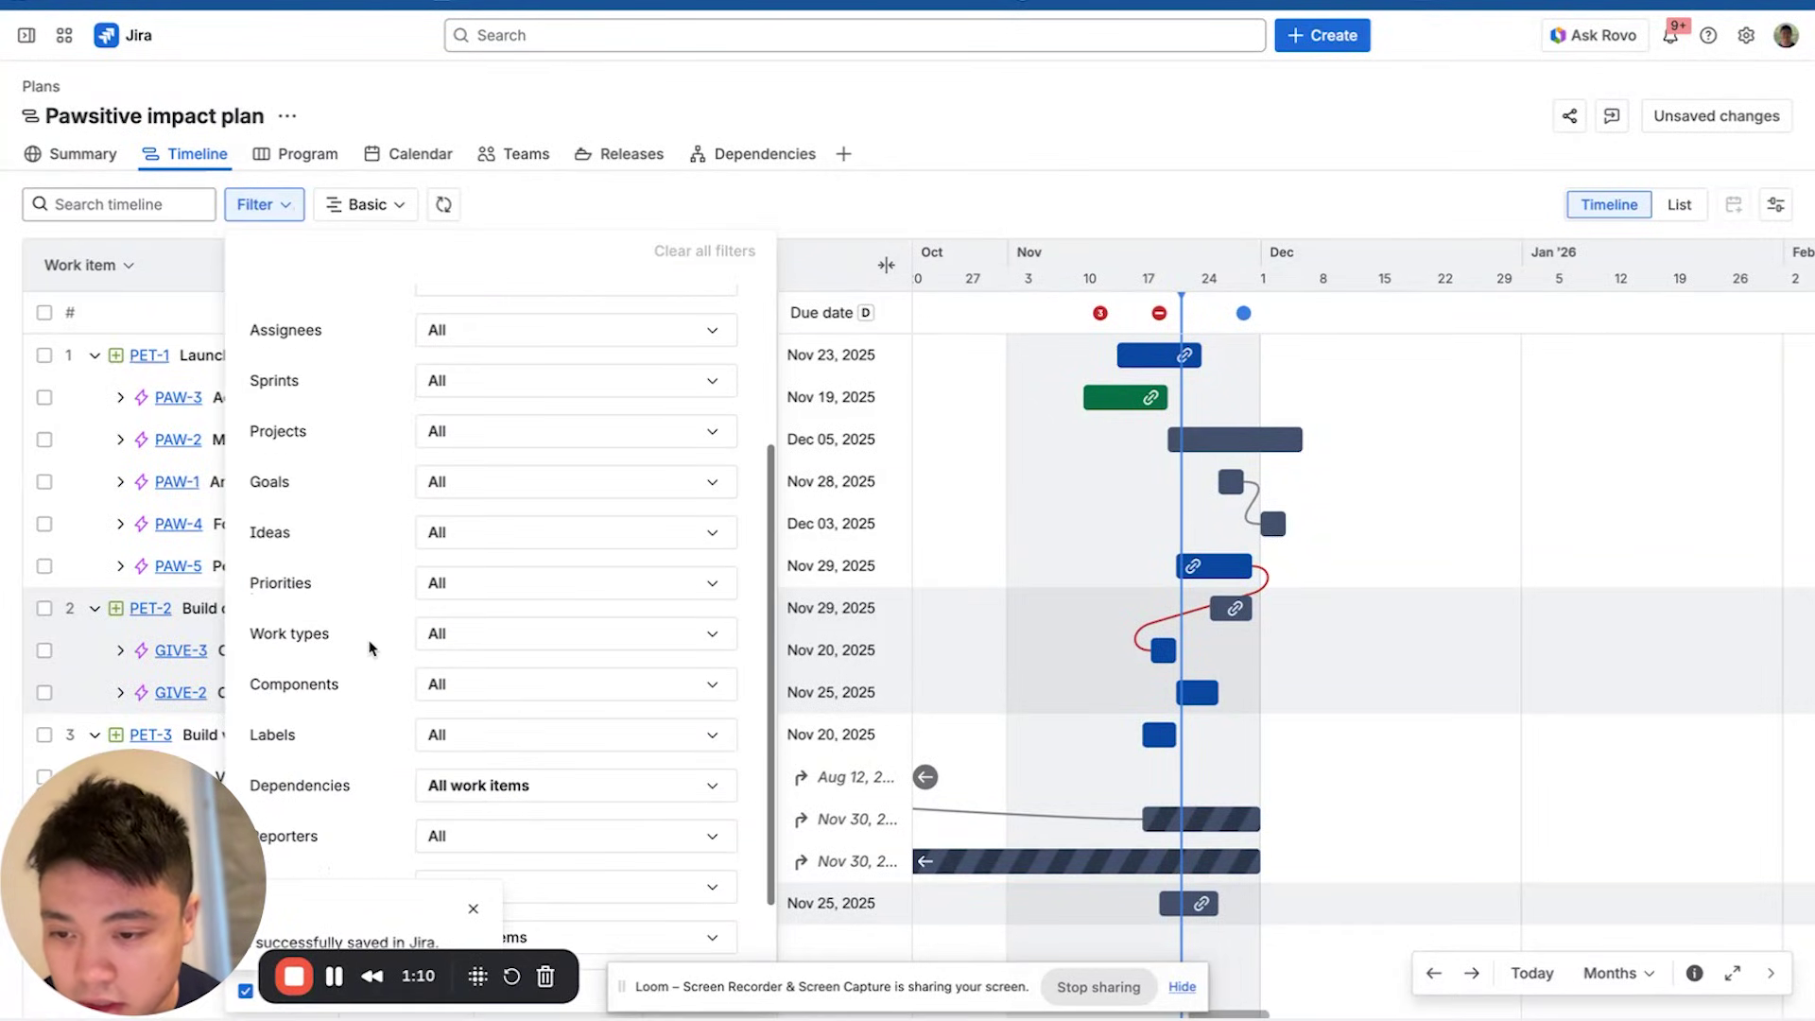
click(585, 785)
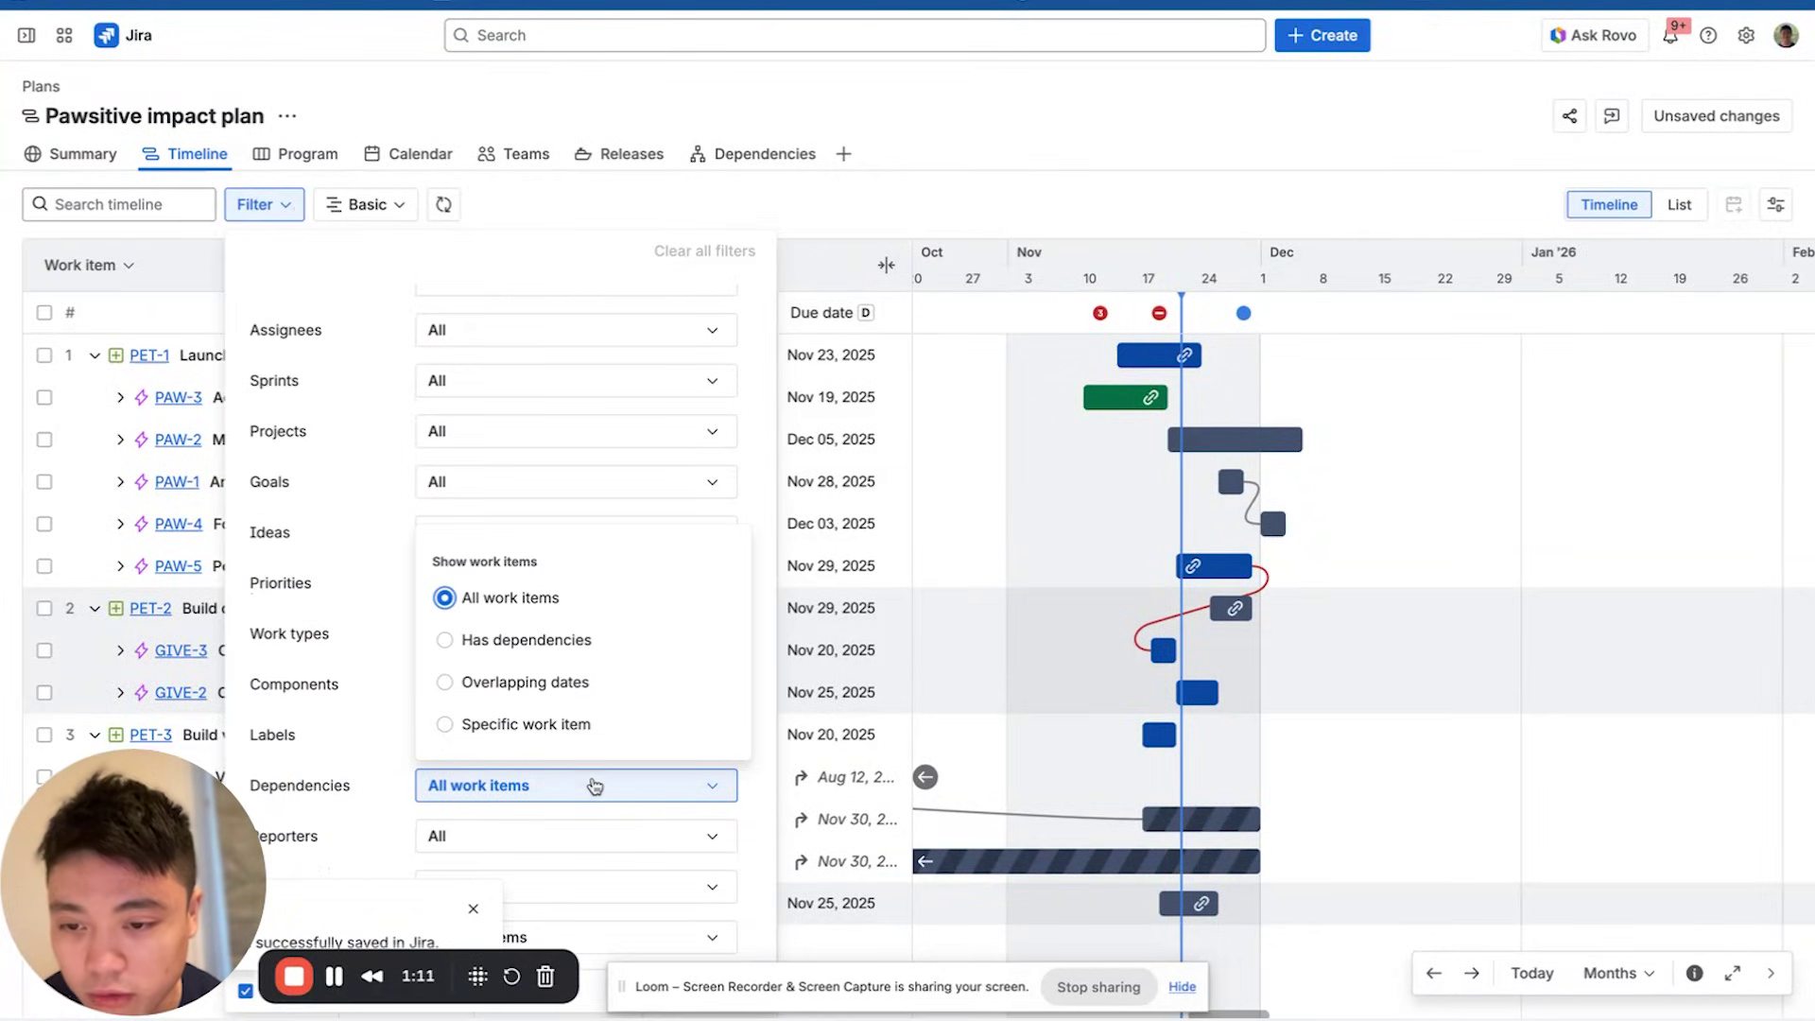
click(444, 641)
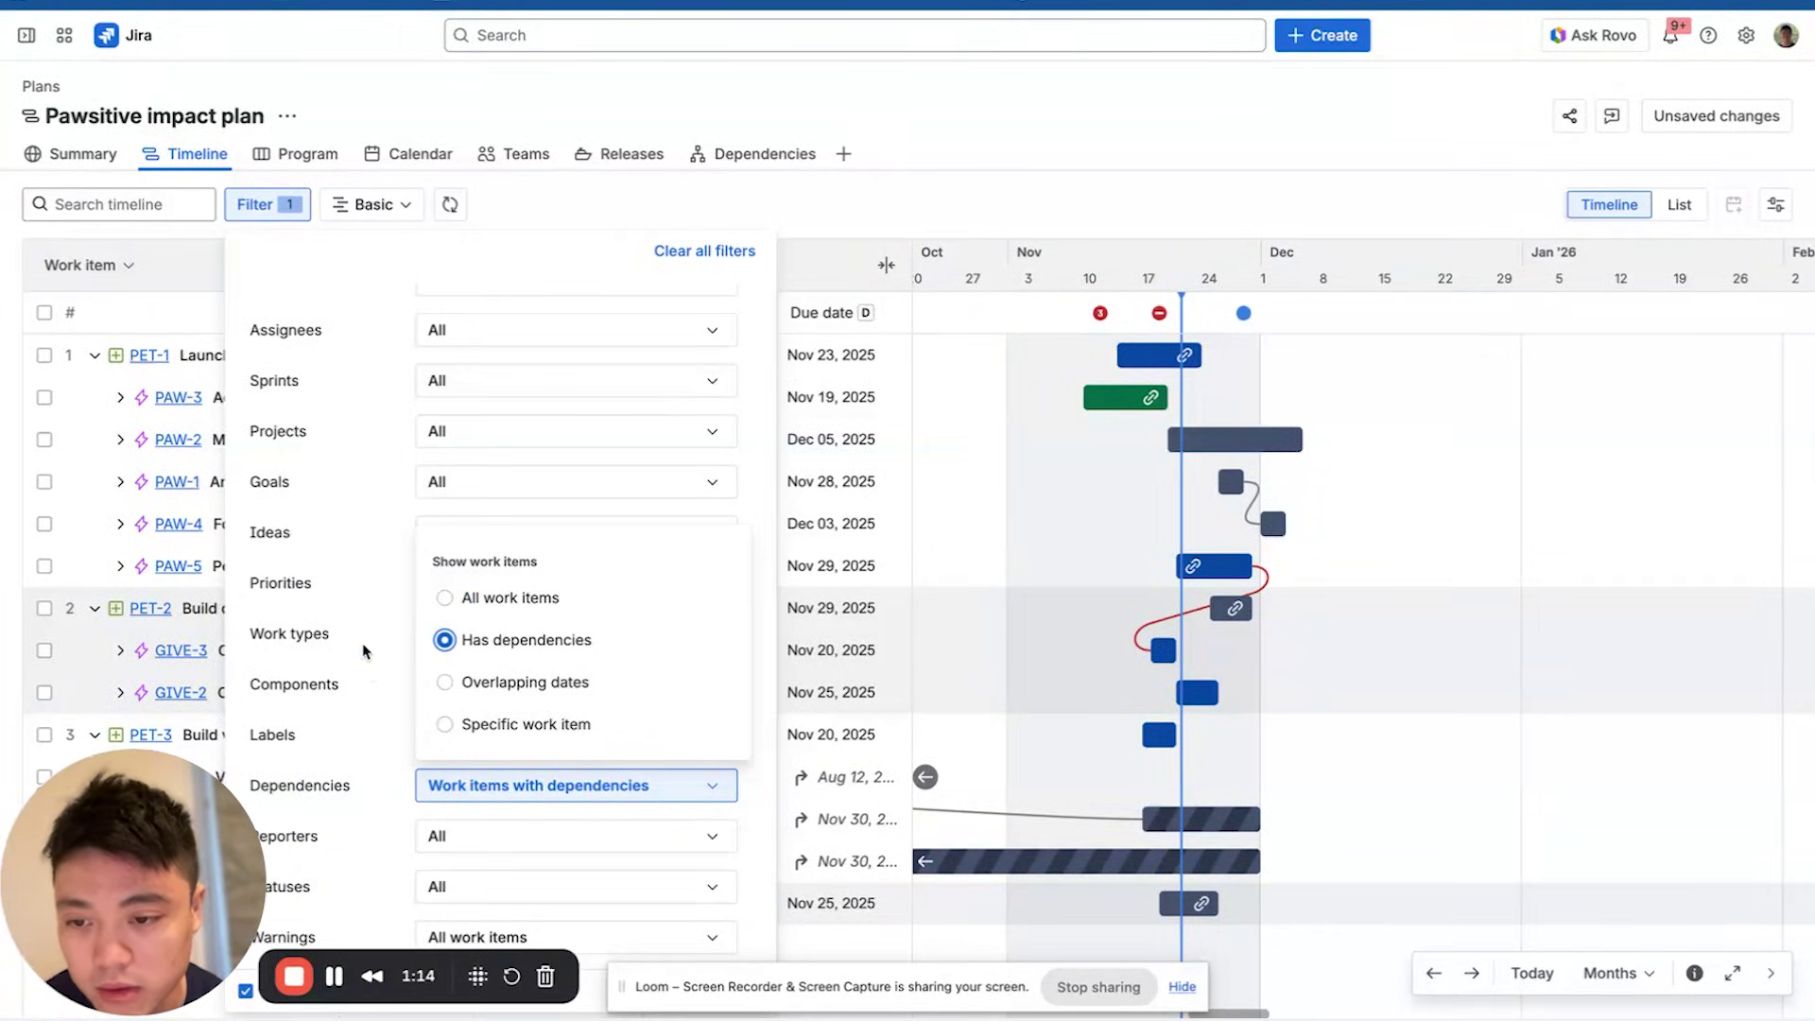
click(997, 158)
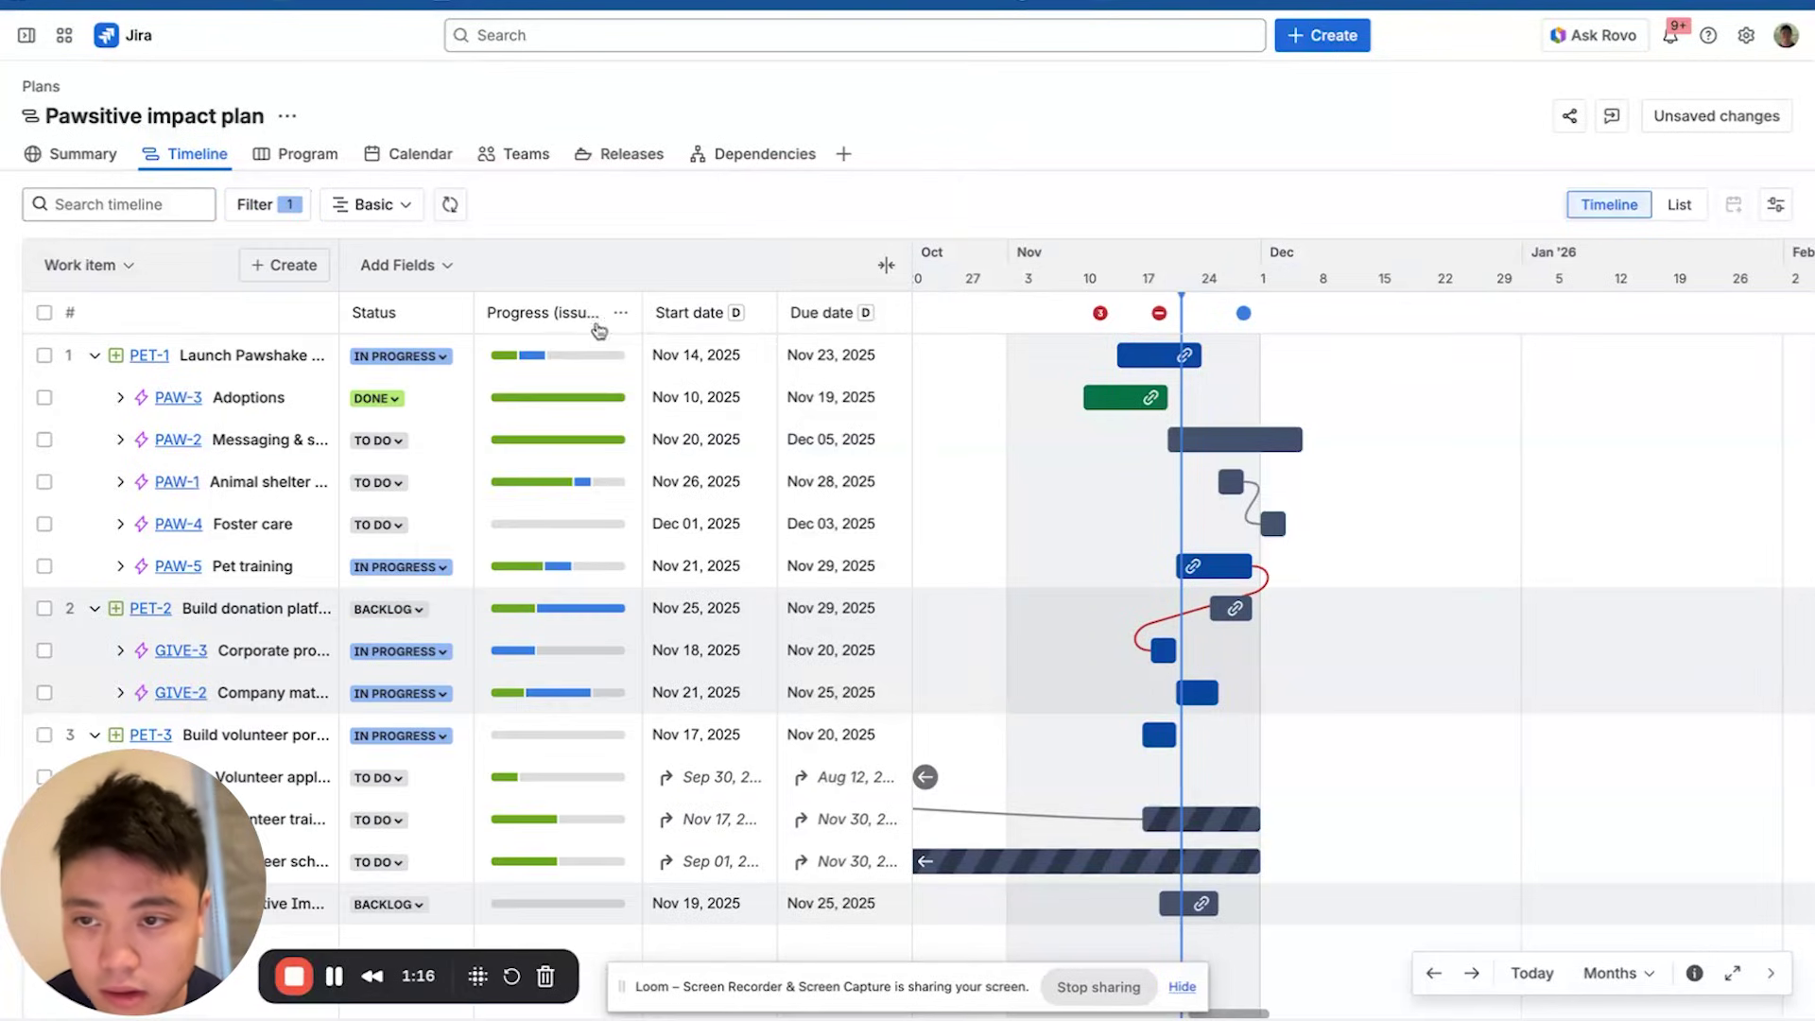
click(298, 216)
scroll(413, 742, down, 3)
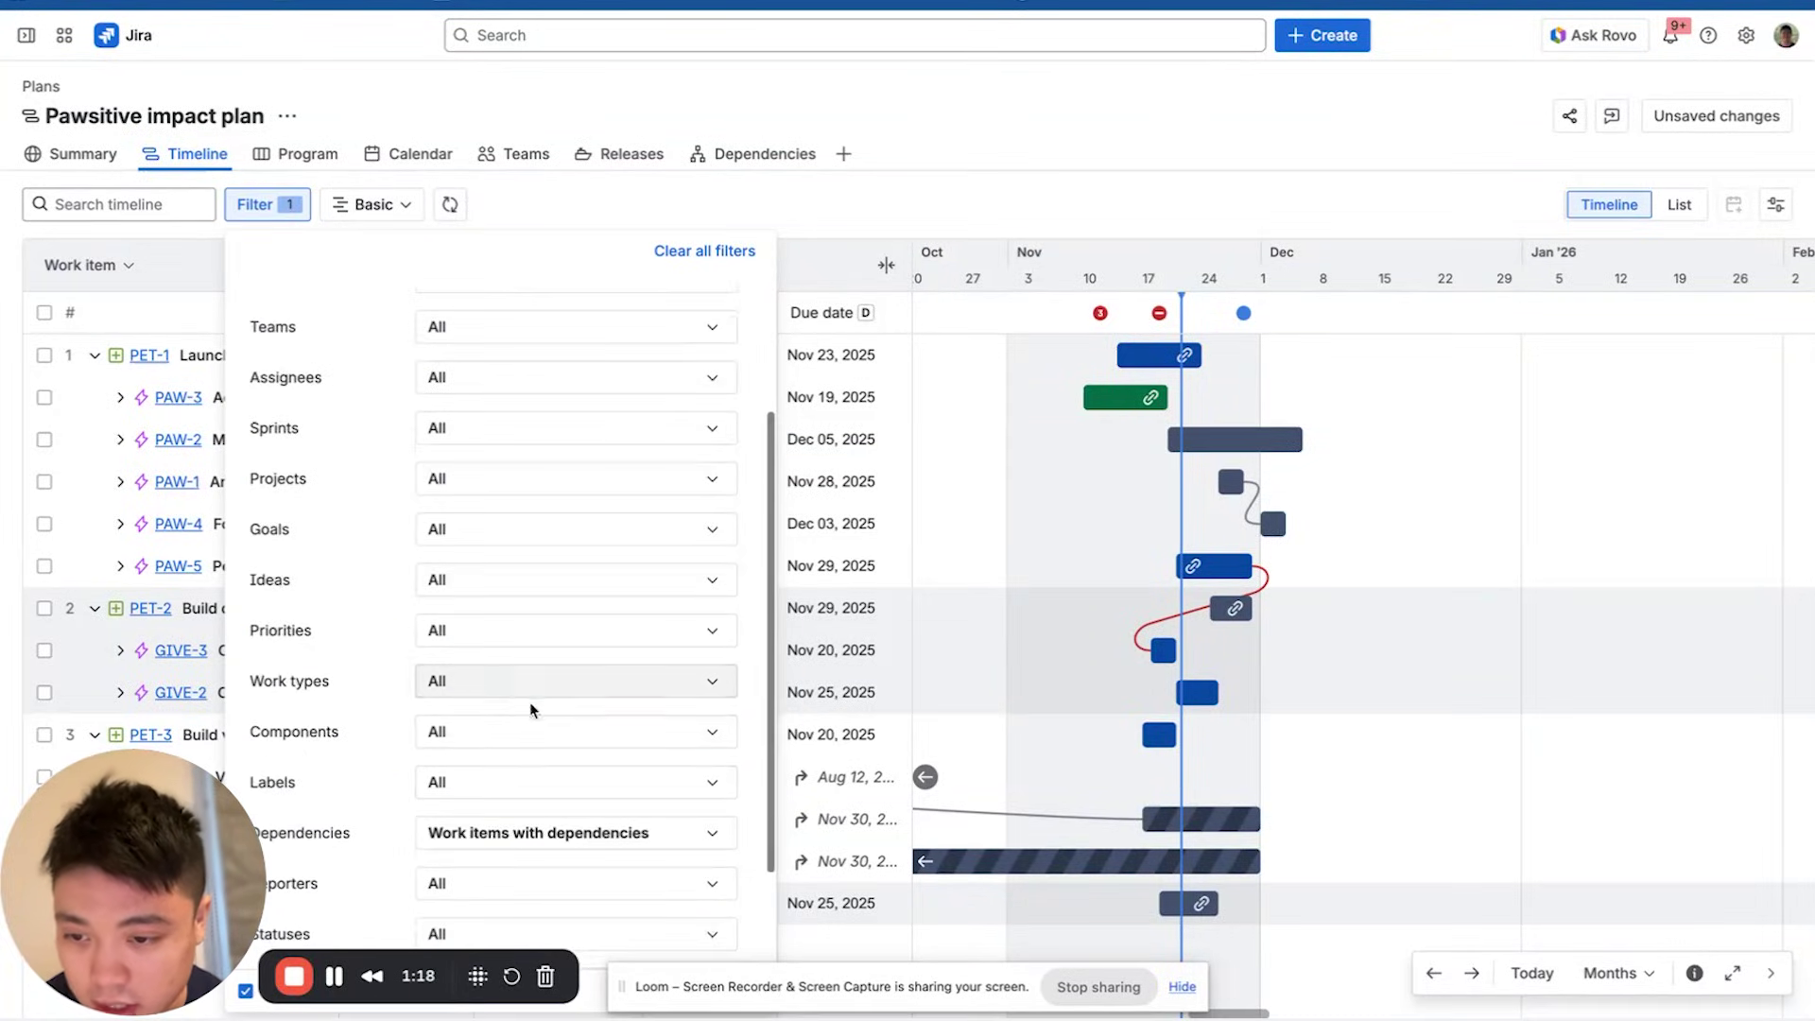
click(509, 846)
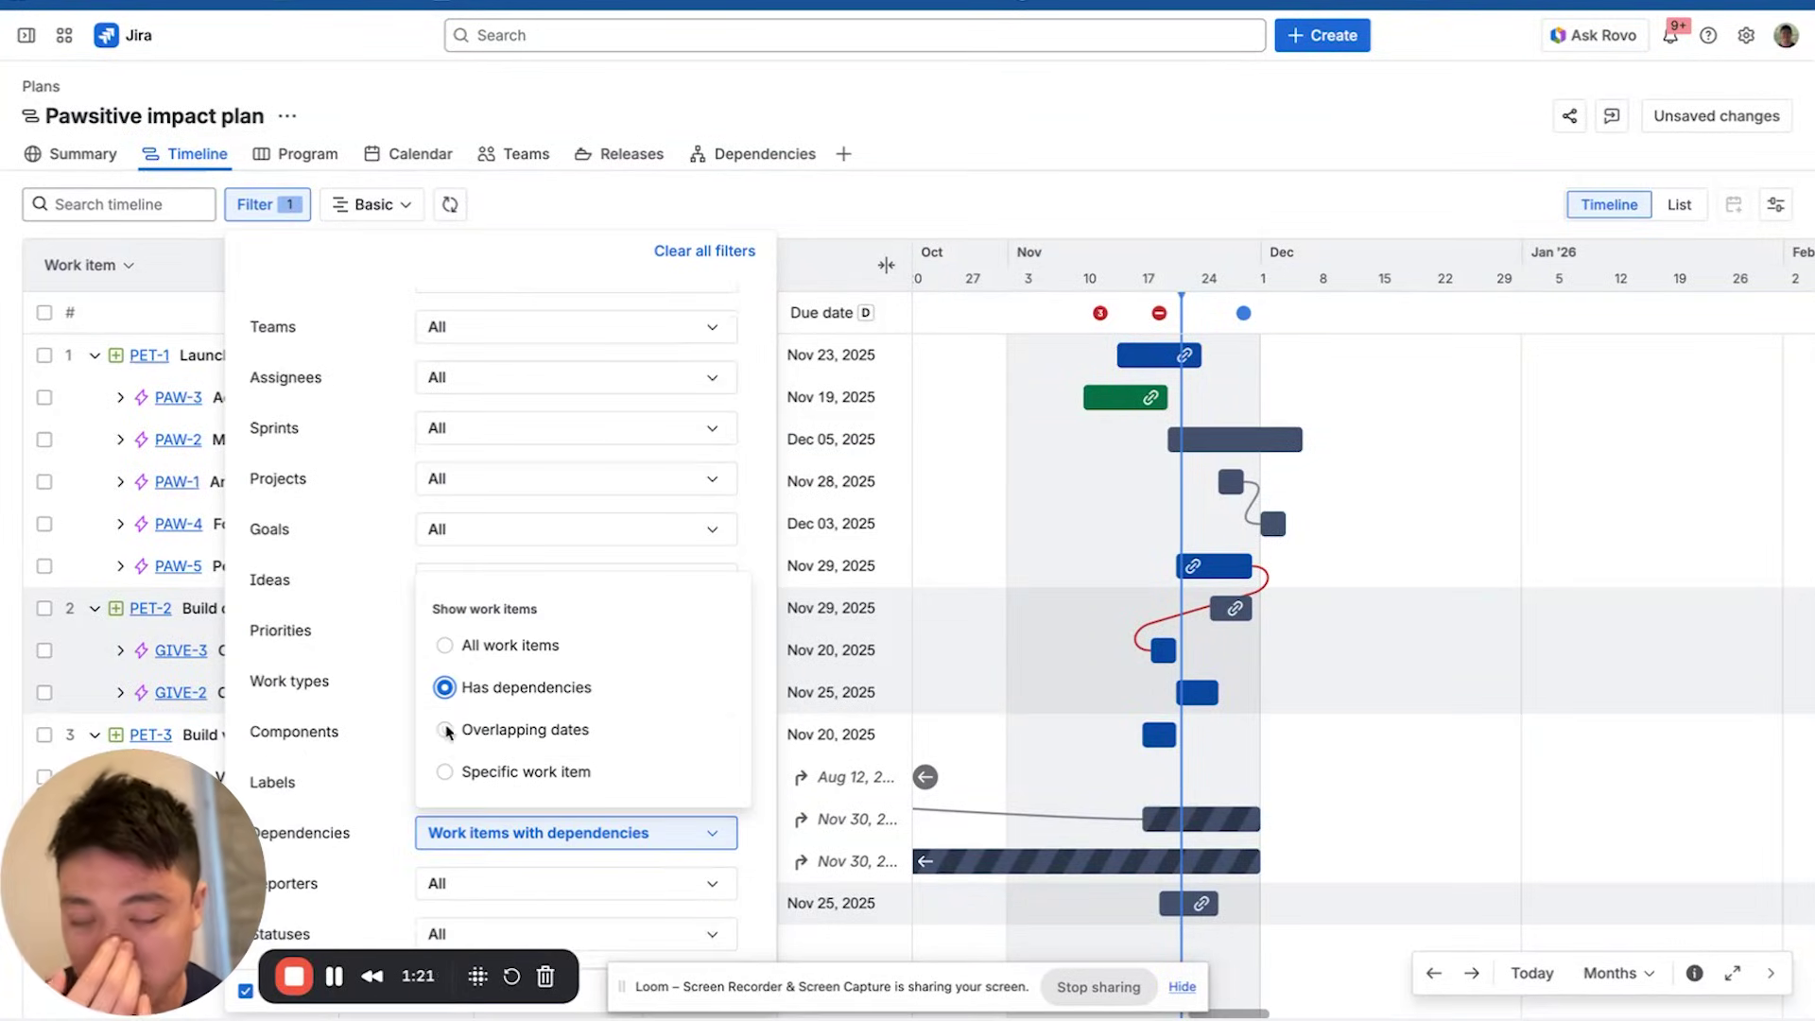
click(941, 200)
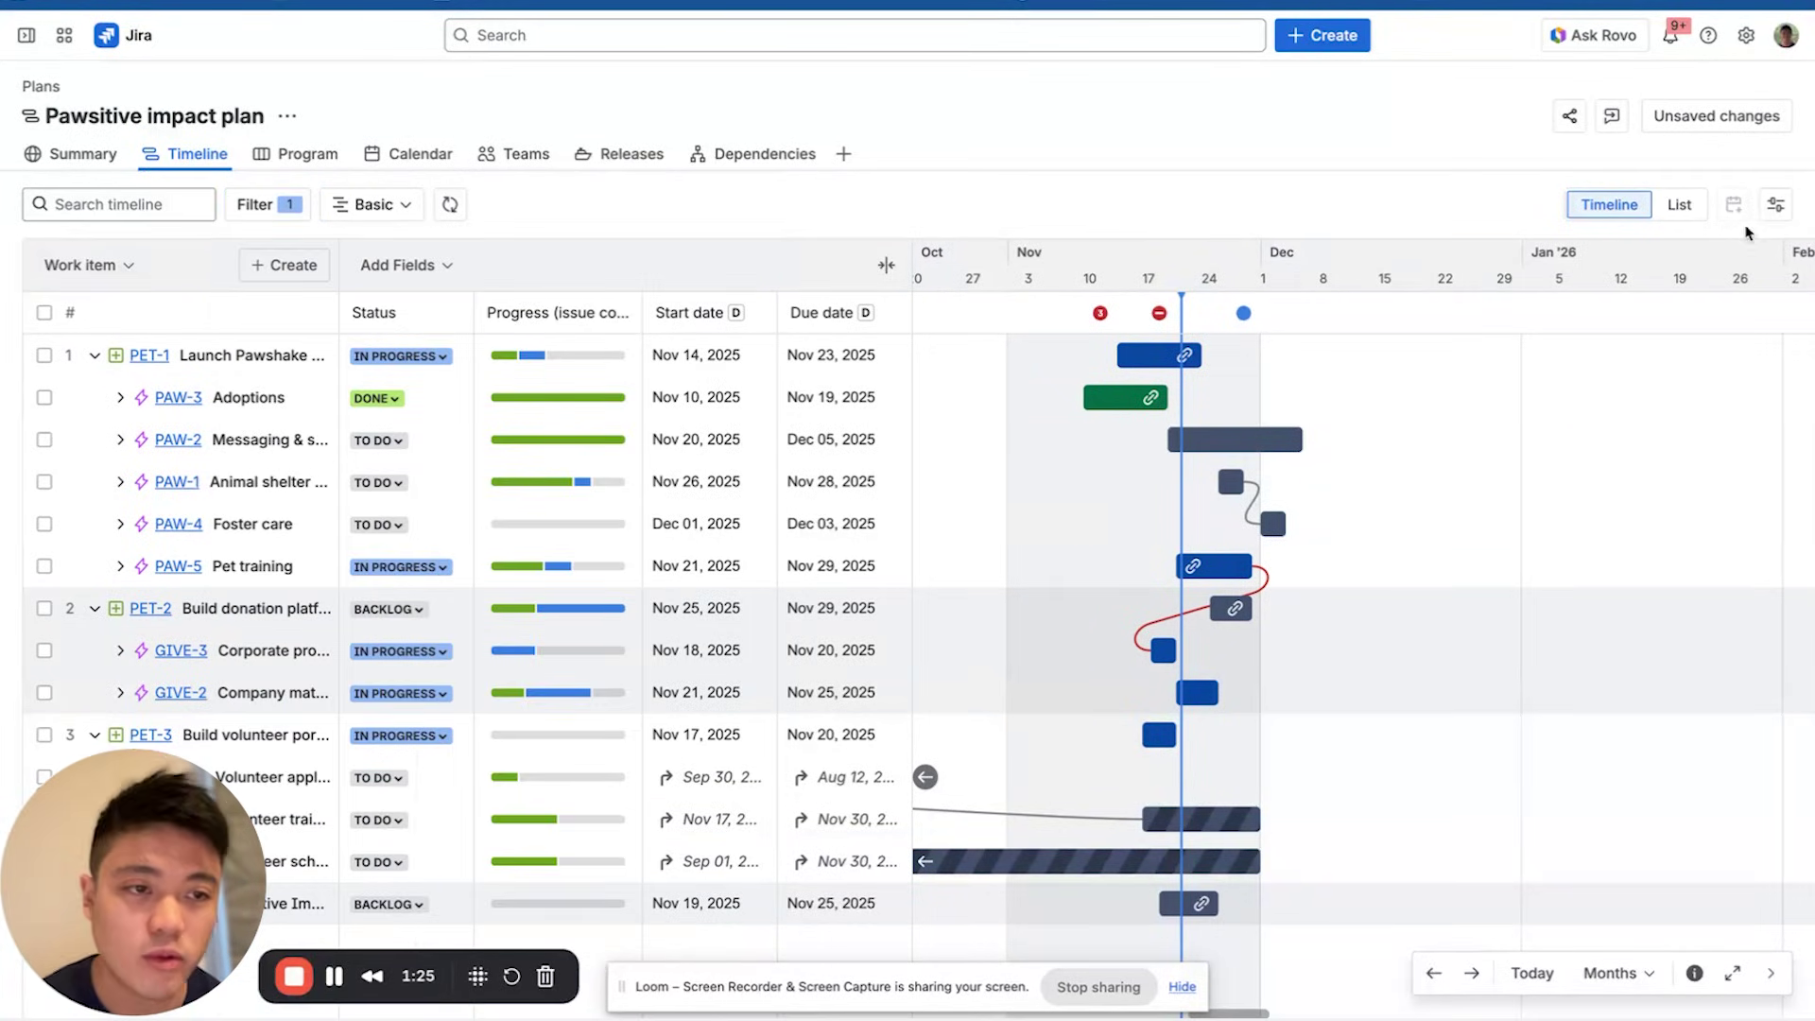
Group the timeline's work items by Space in the view settings
click(1778, 203)
click(1560, 442)
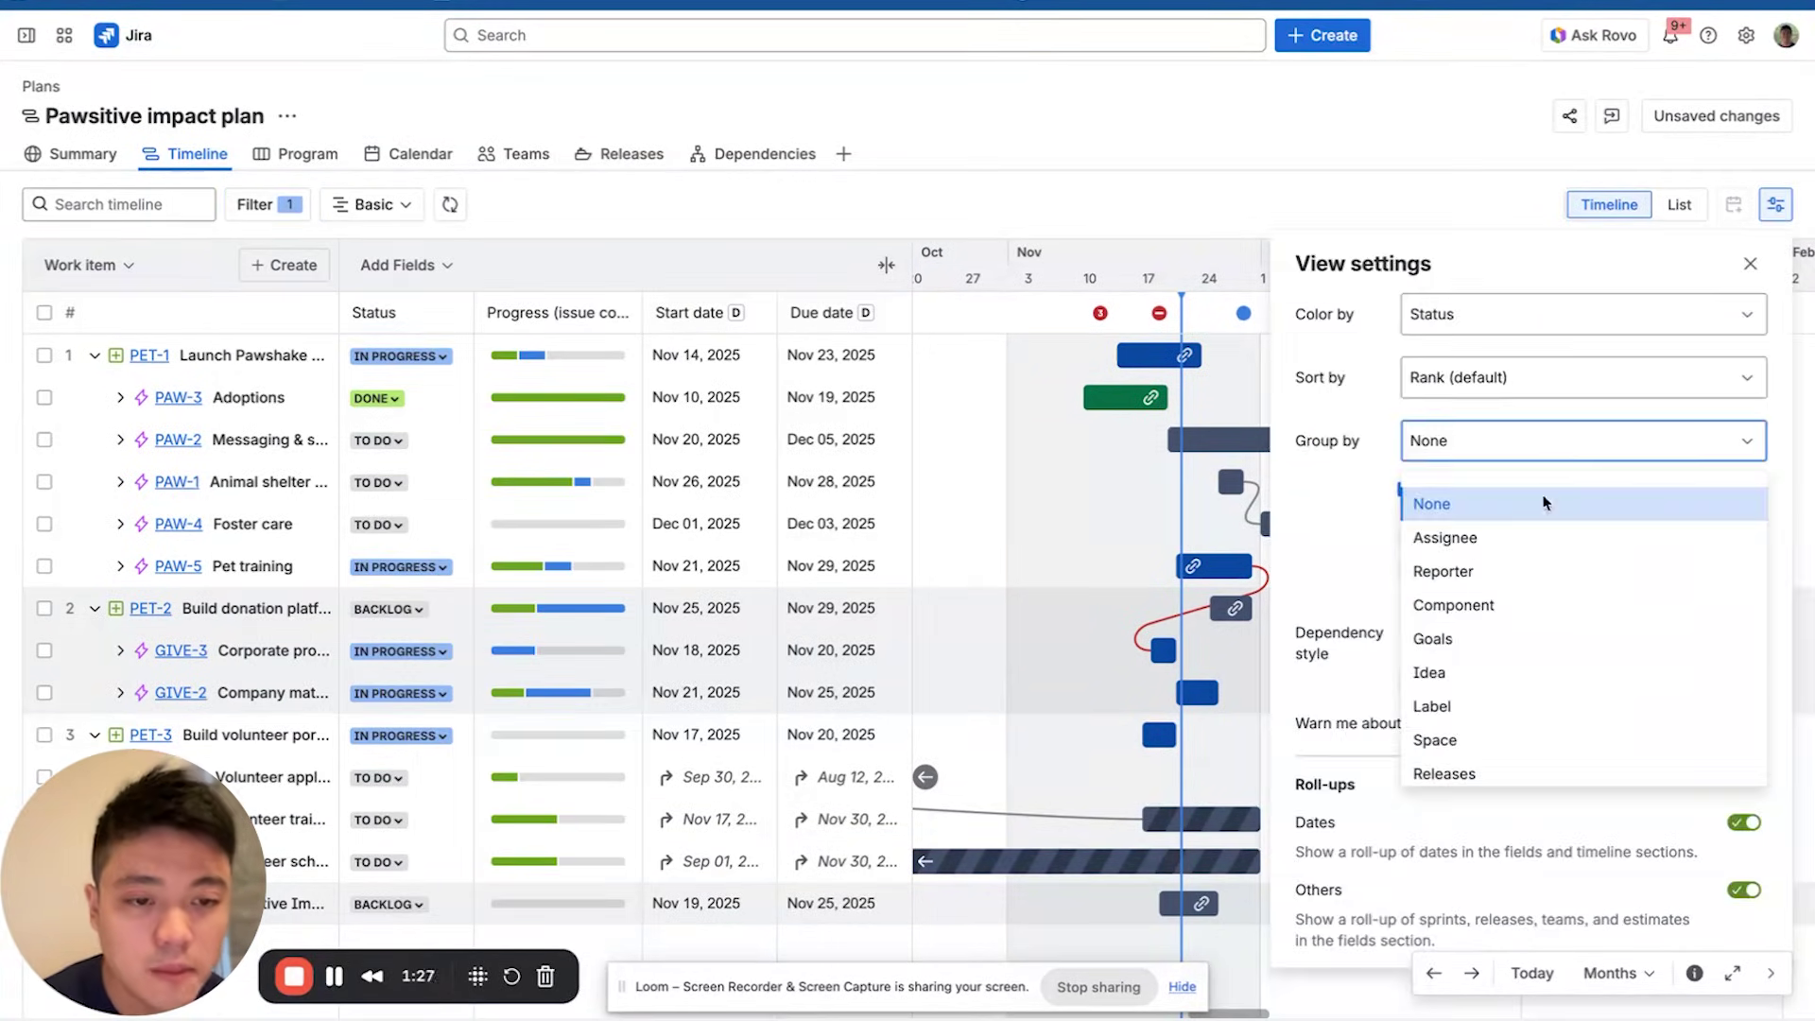
scroll(1493, 639, down, 2)
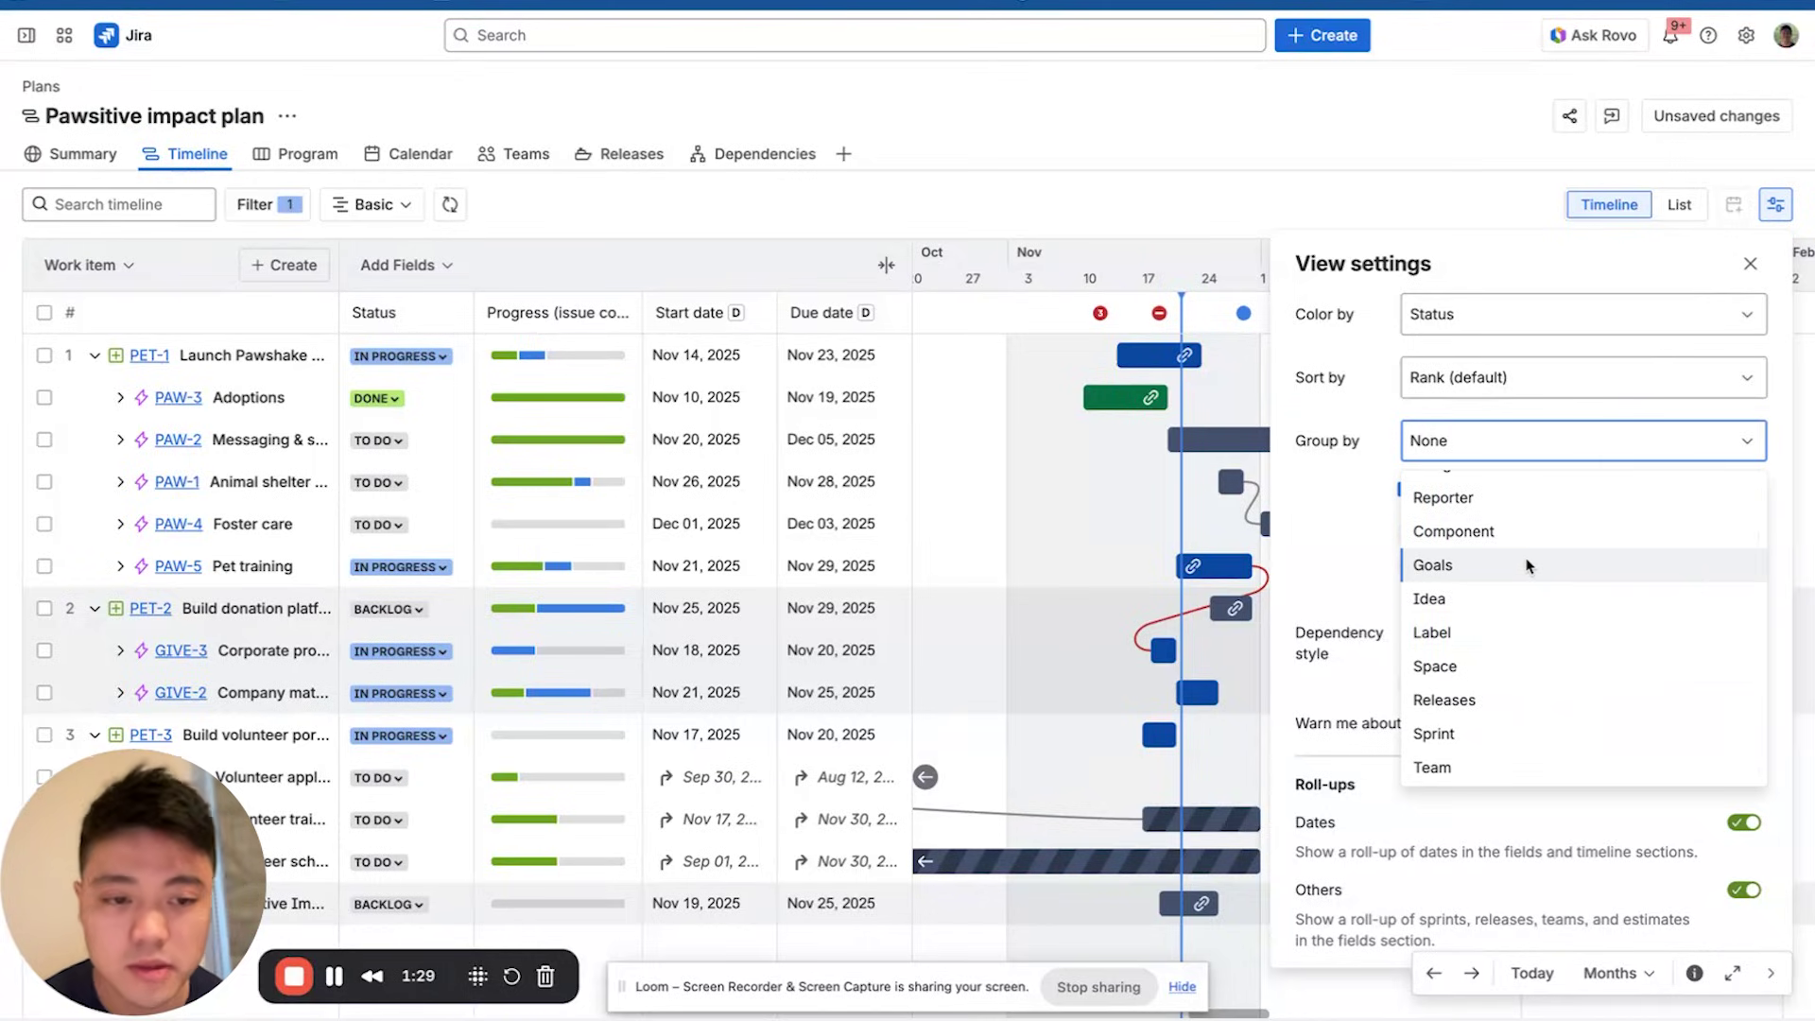
scroll(1520, 600, up, 2)
scroll(1519, 613, down, 3)
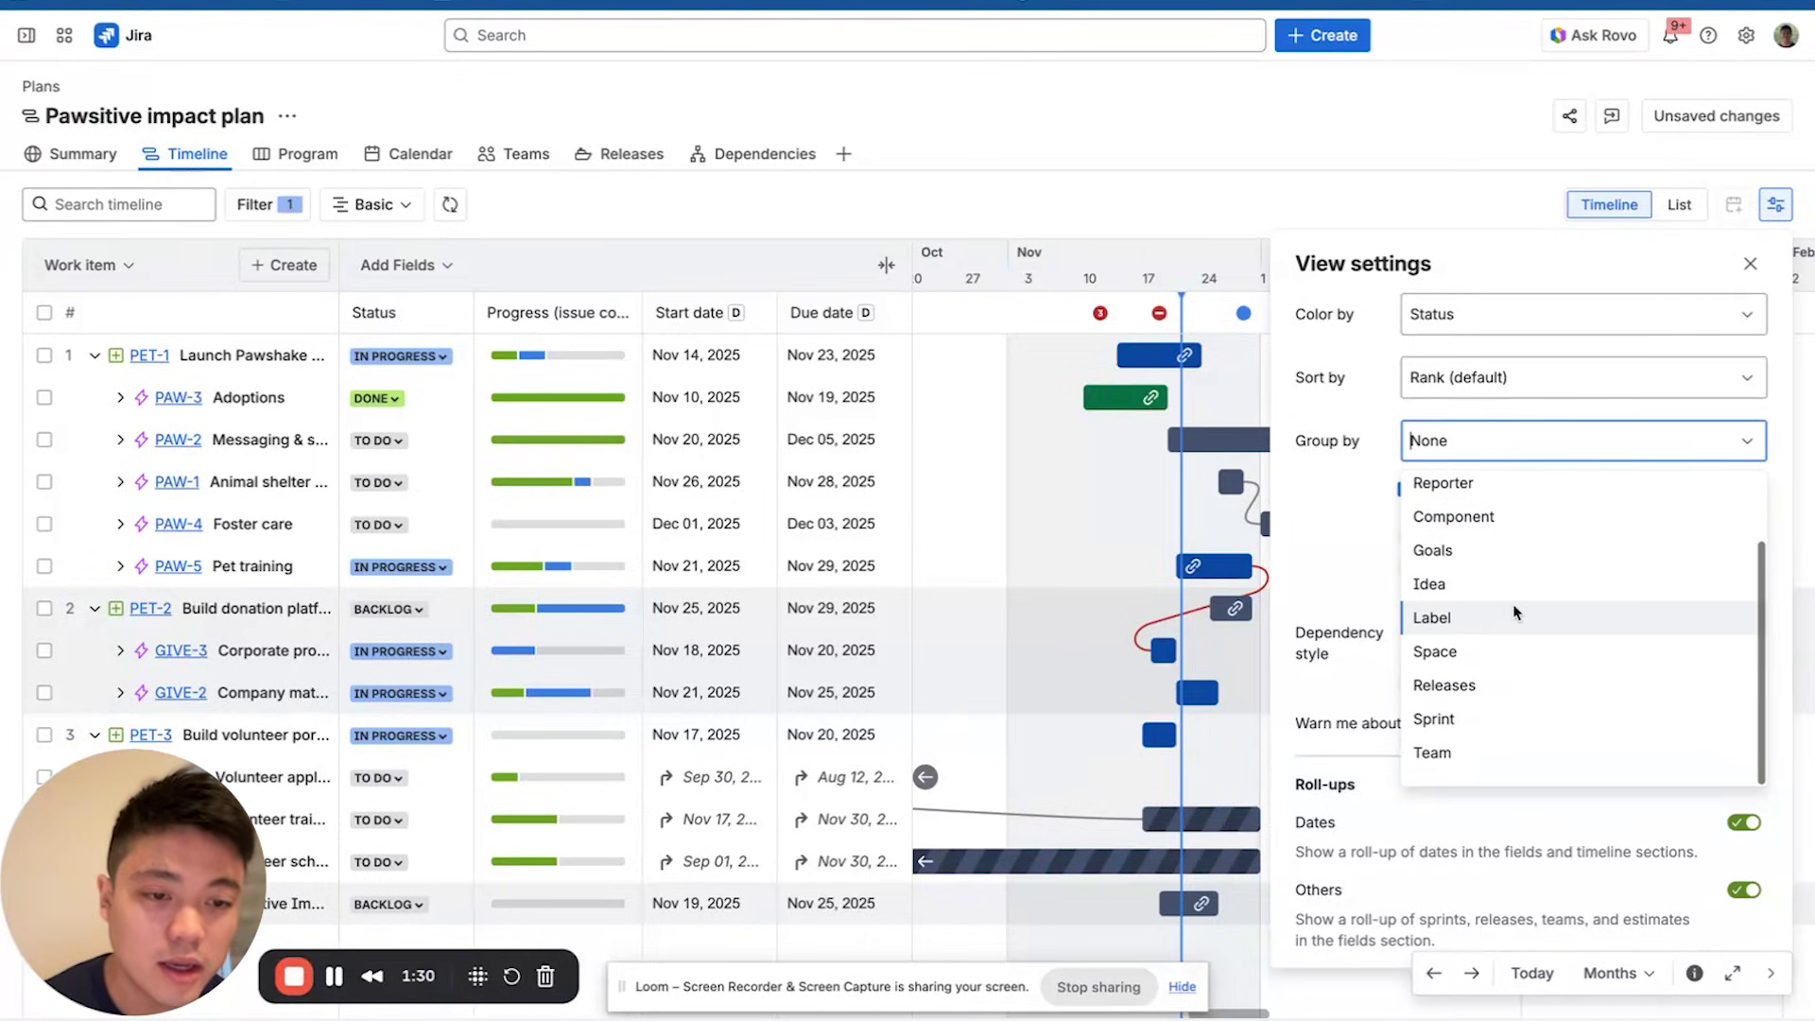
click(1497, 651)
click(1040, 425)
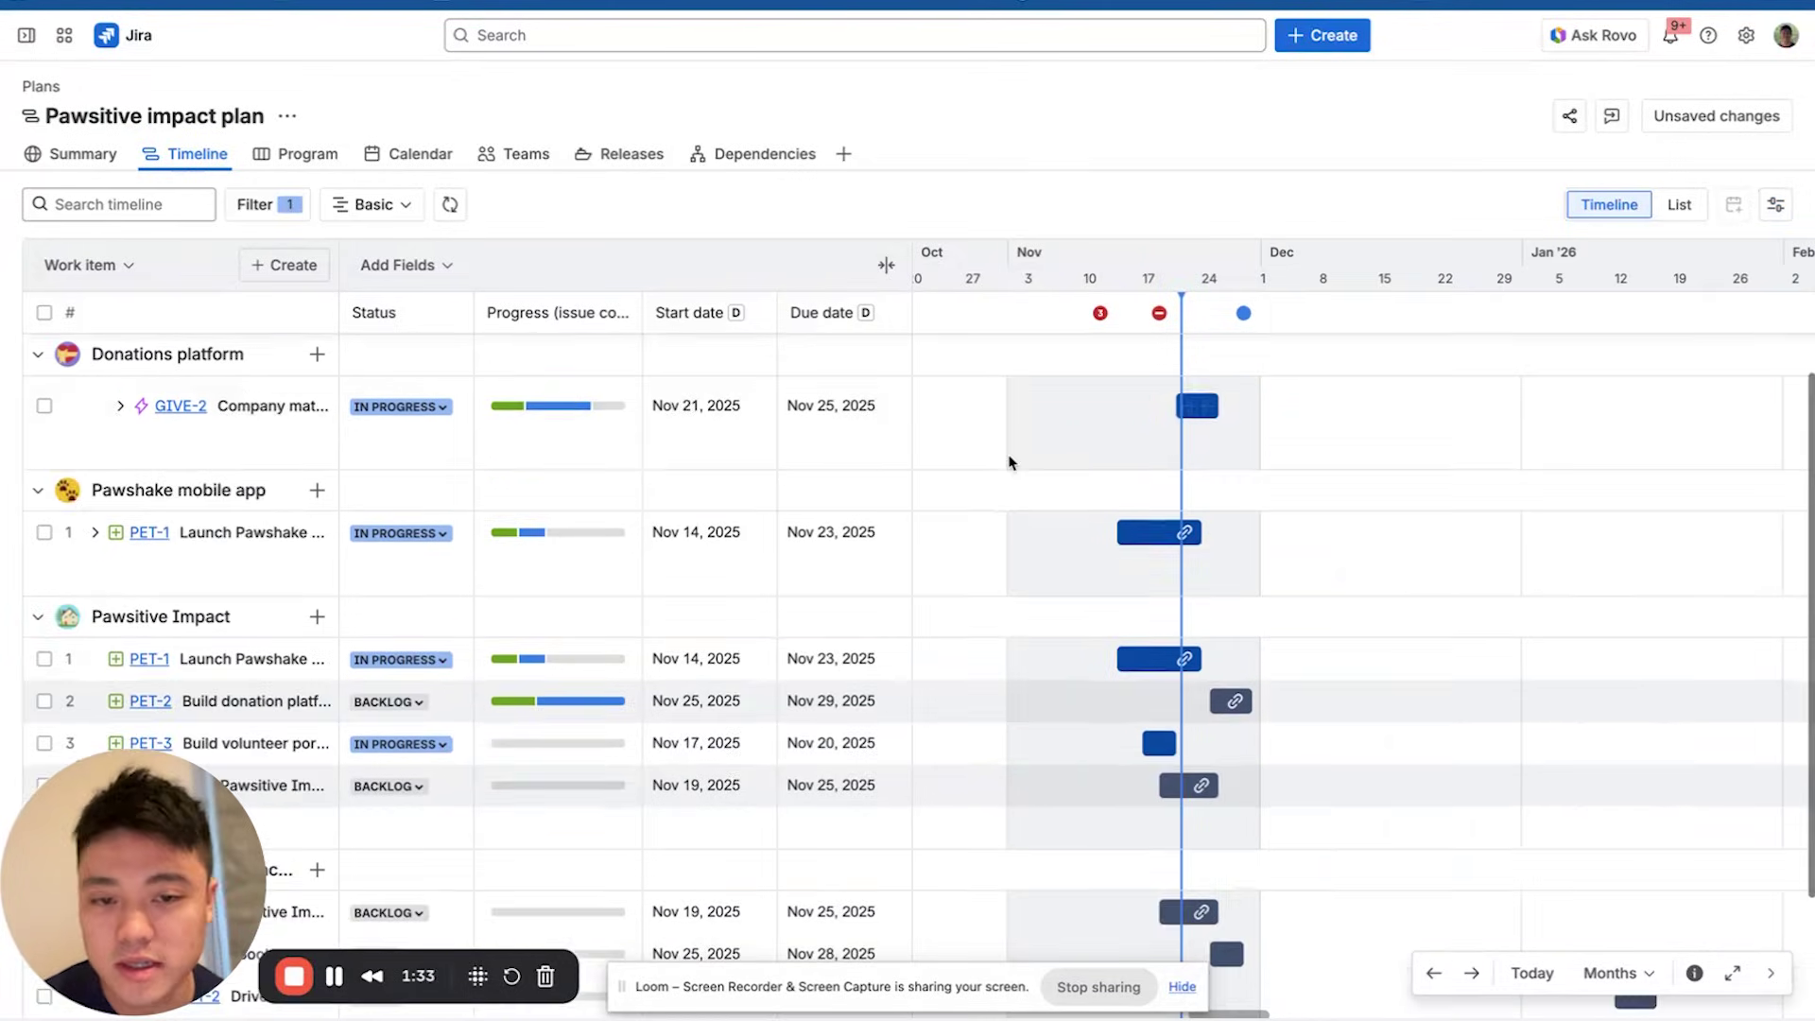
View the plan's dependency map rolled up to Team, and reset the roll-up
click(767, 156)
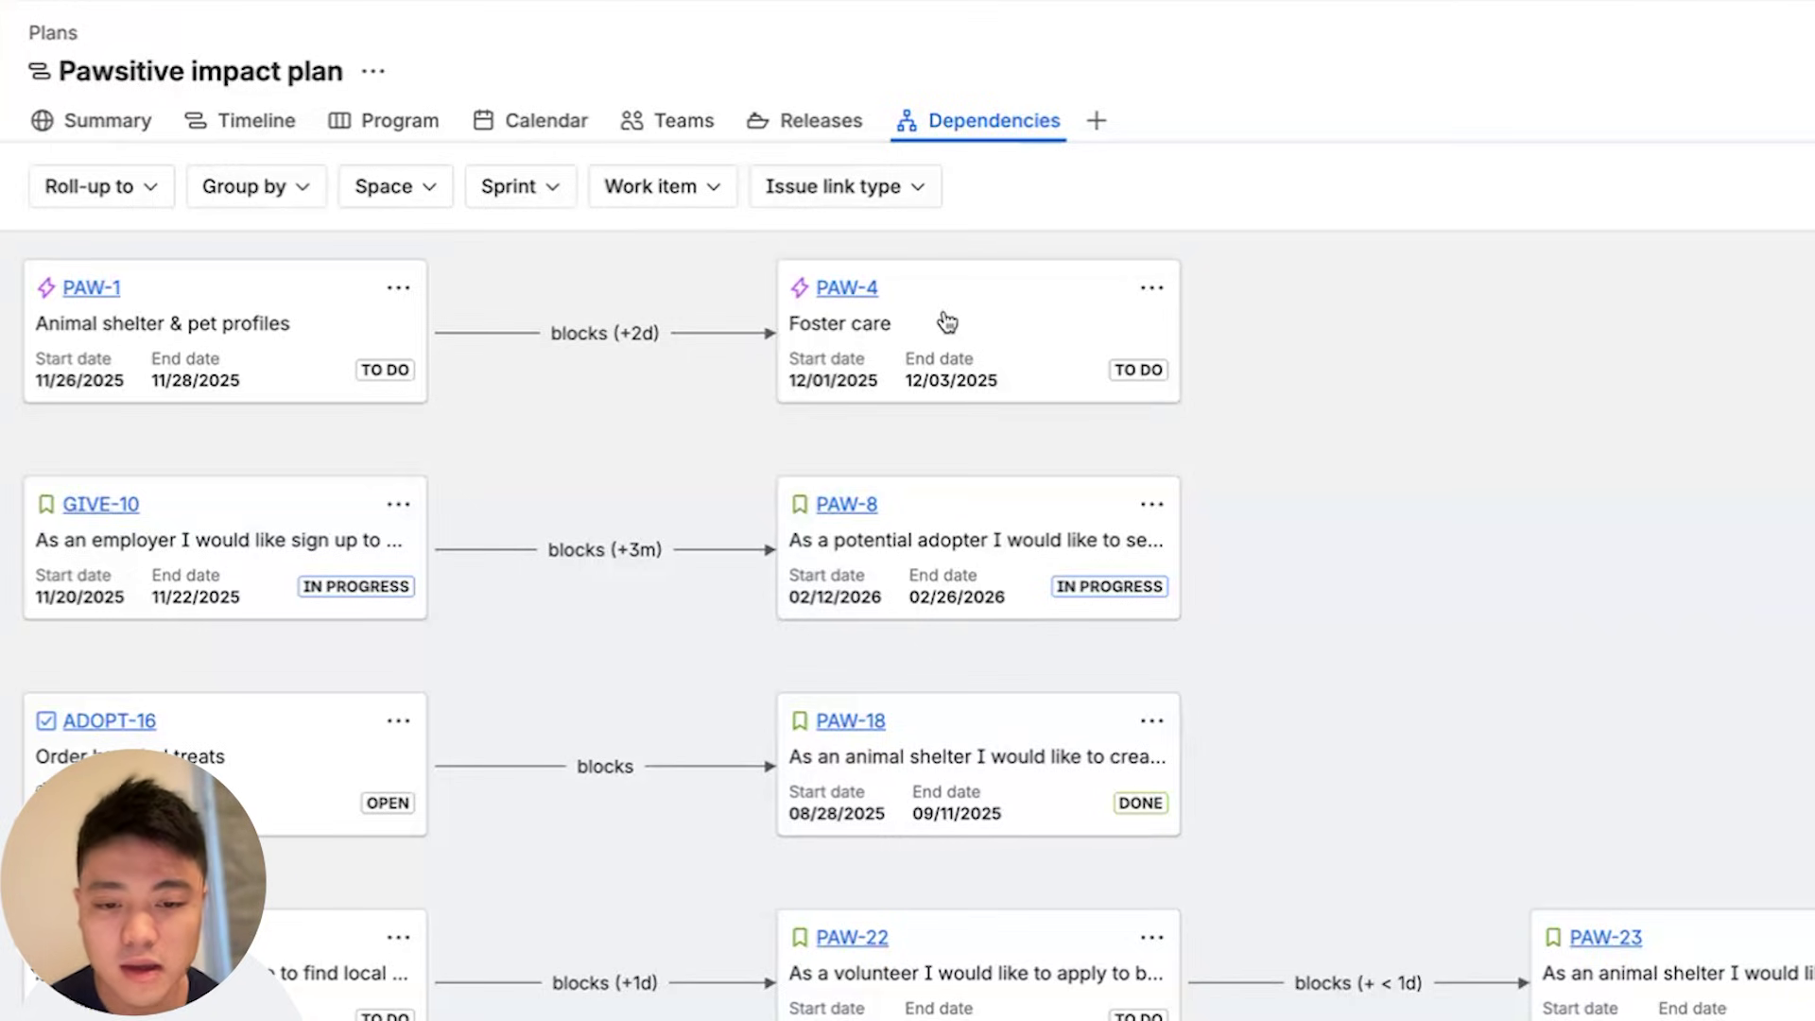
click(151, 192)
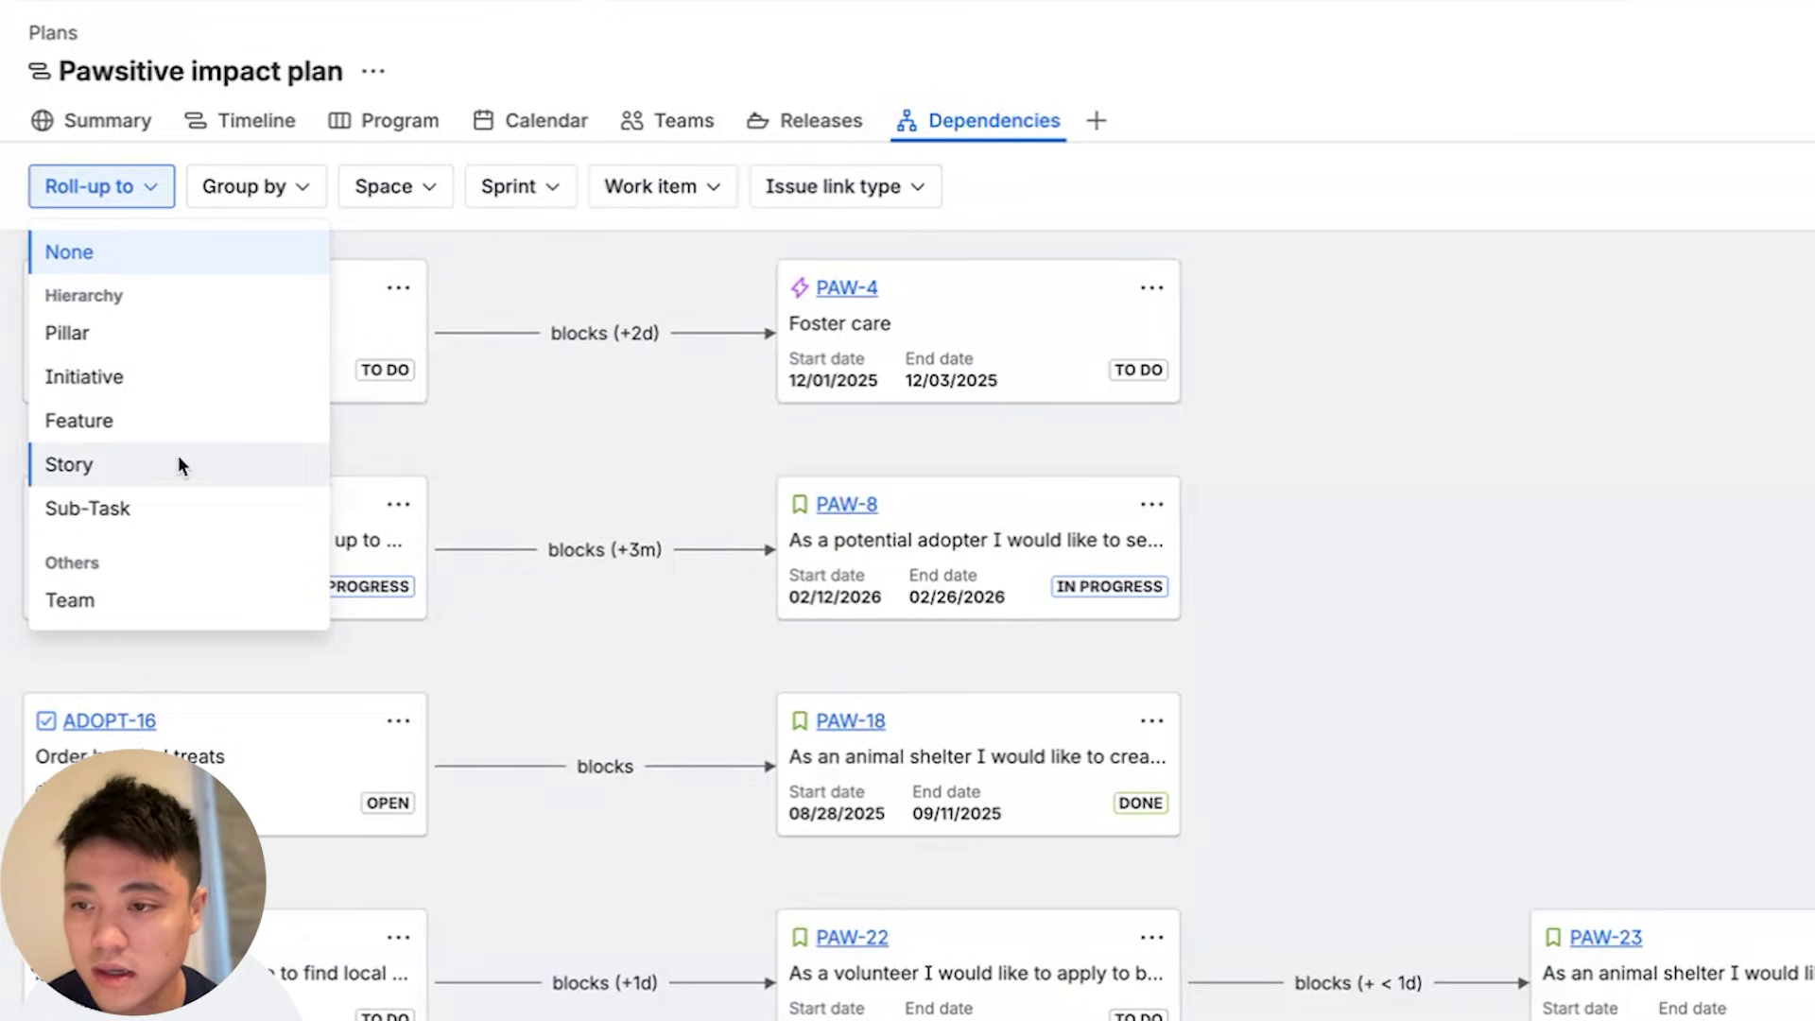
click(133, 604)
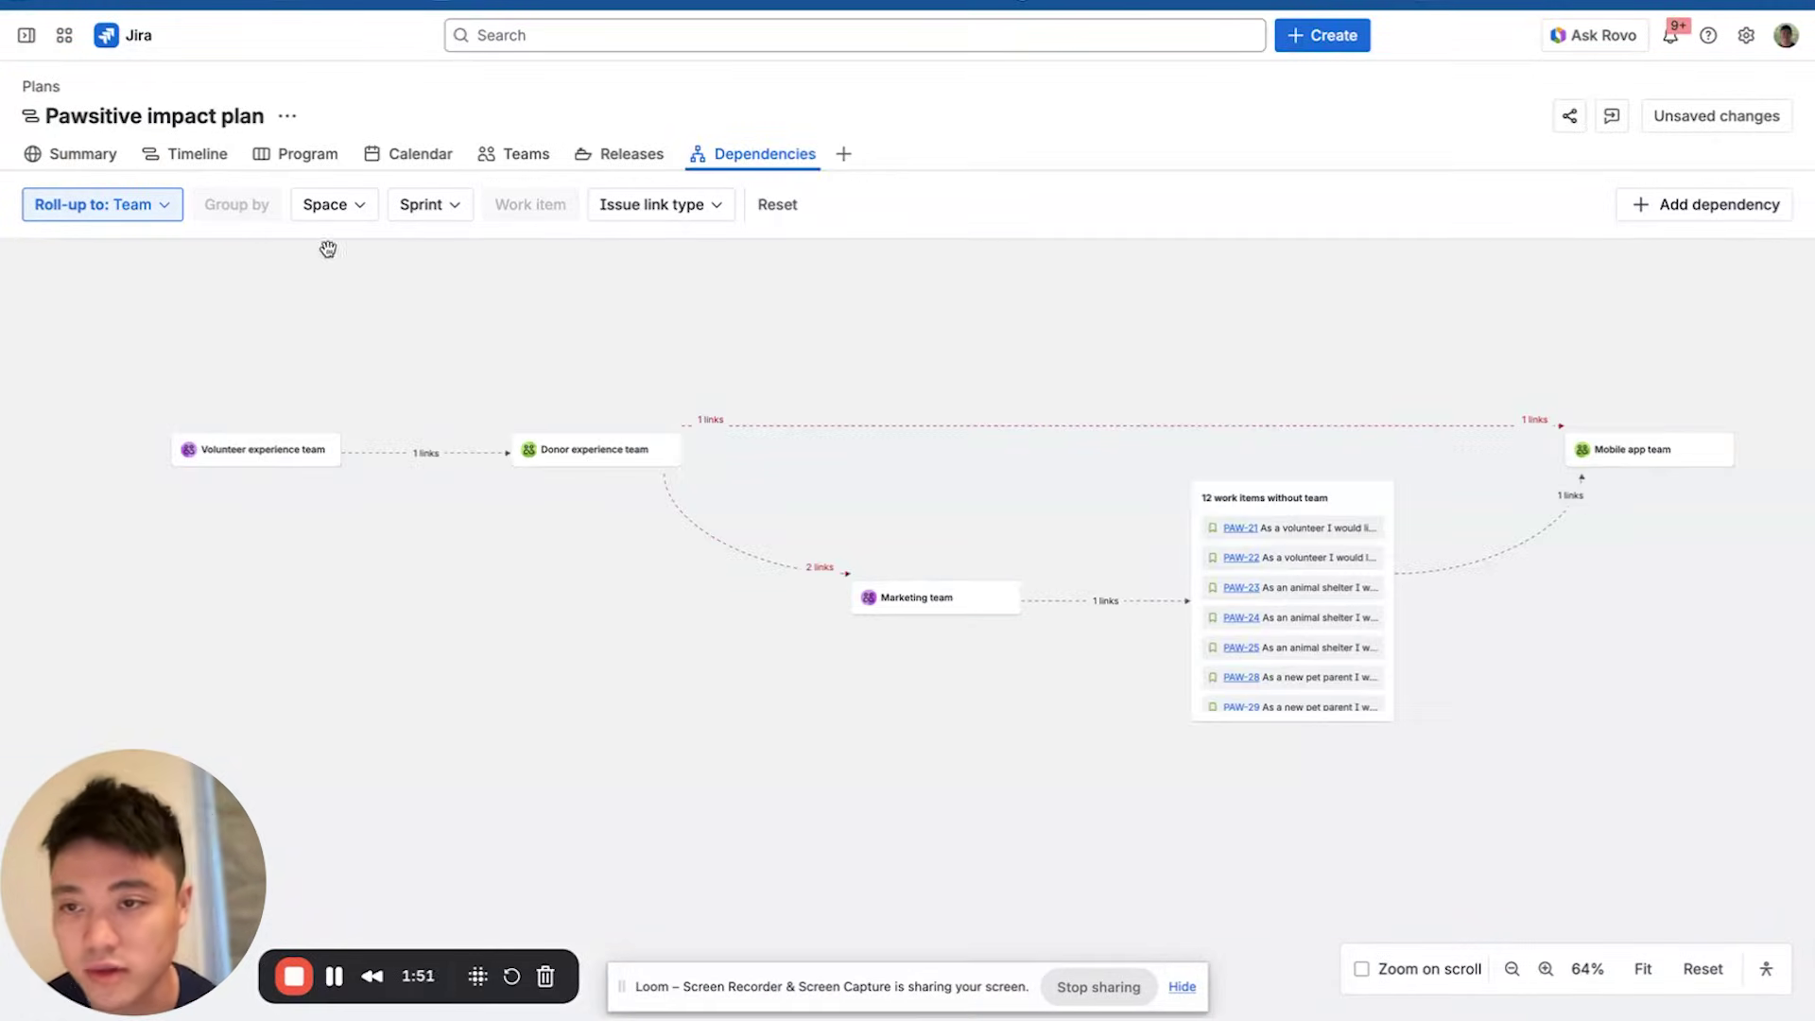
click(773, 204)
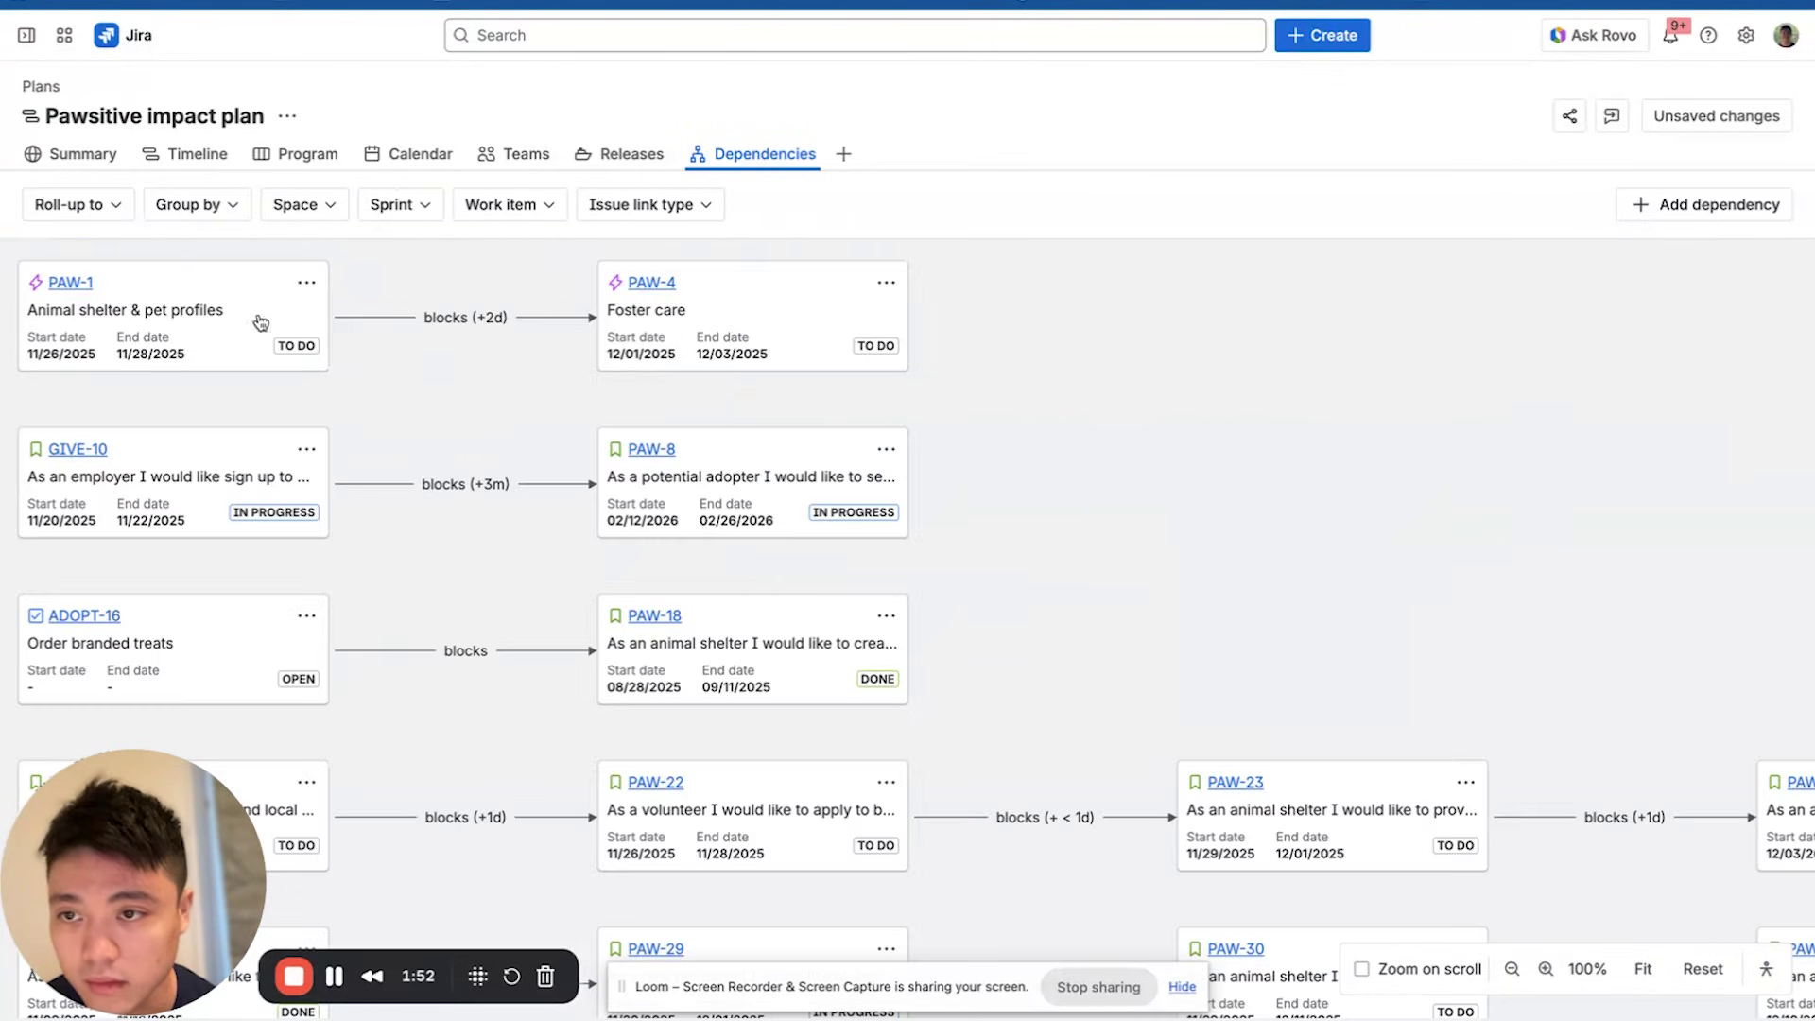
Examine the dependency map's grouping options and its space, sprint, work item and issue link type filters
click(224, 207)
click(301, 204)
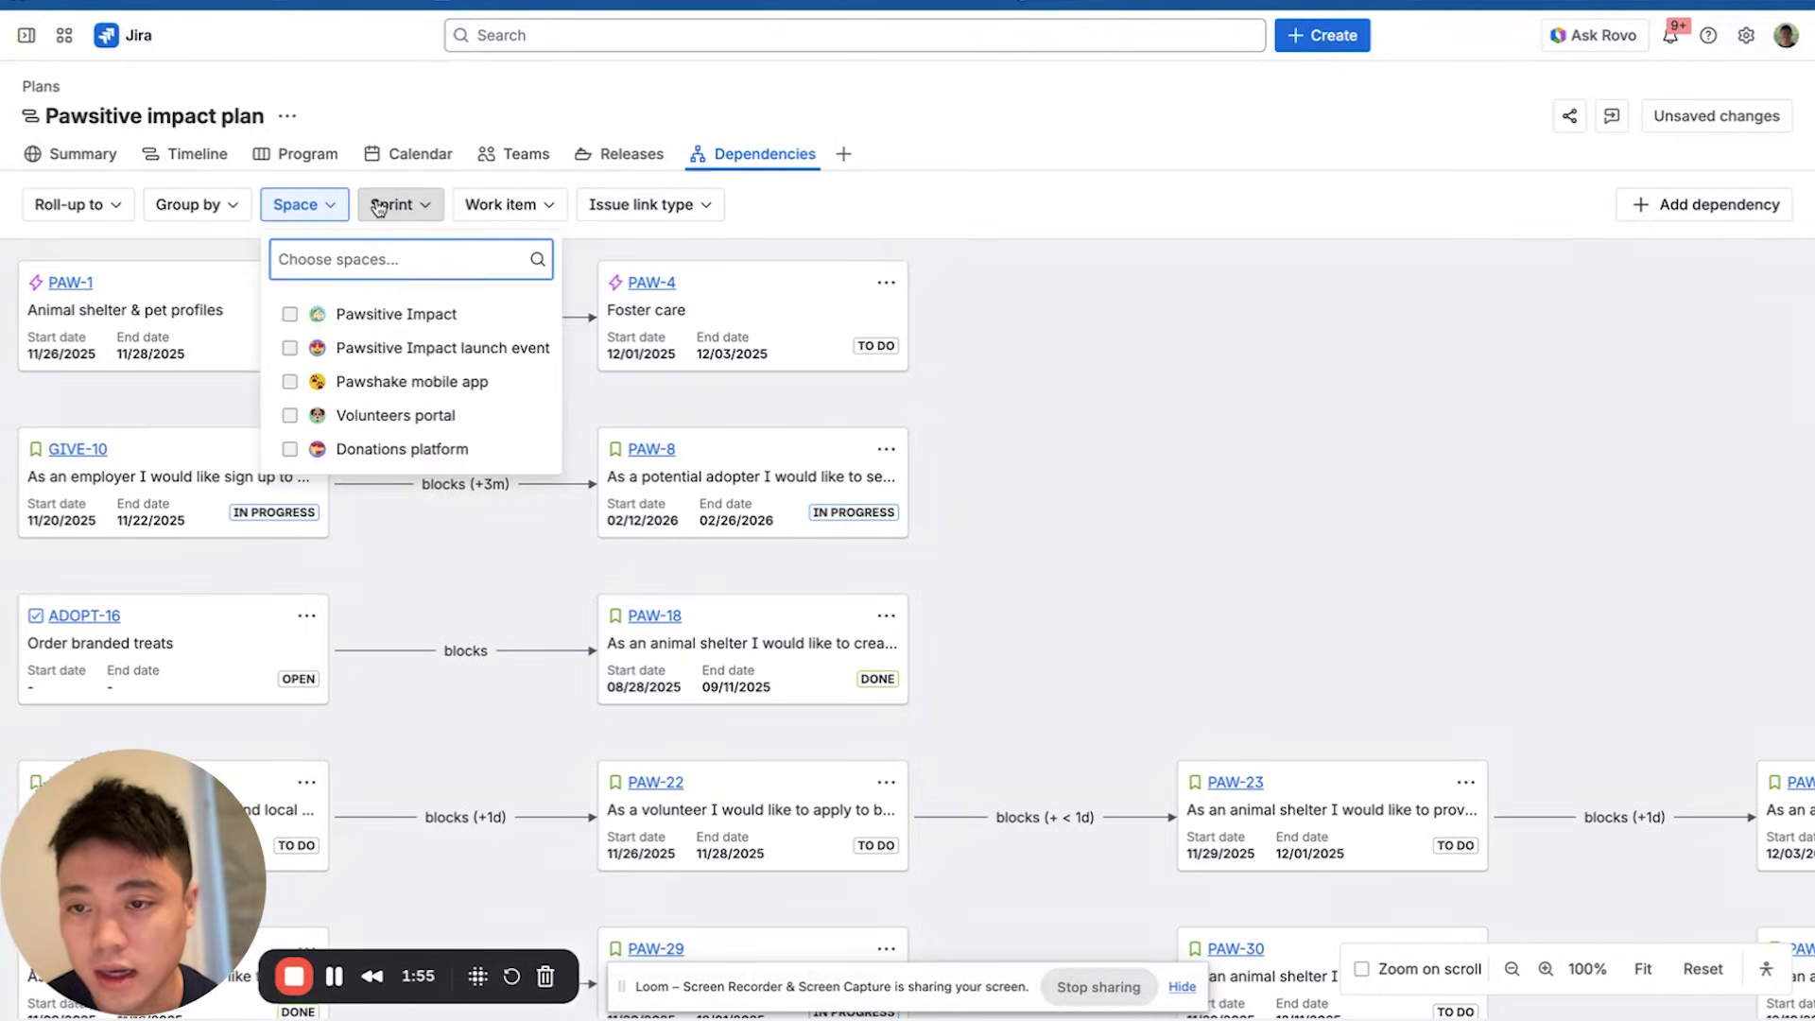
click(414, 210)
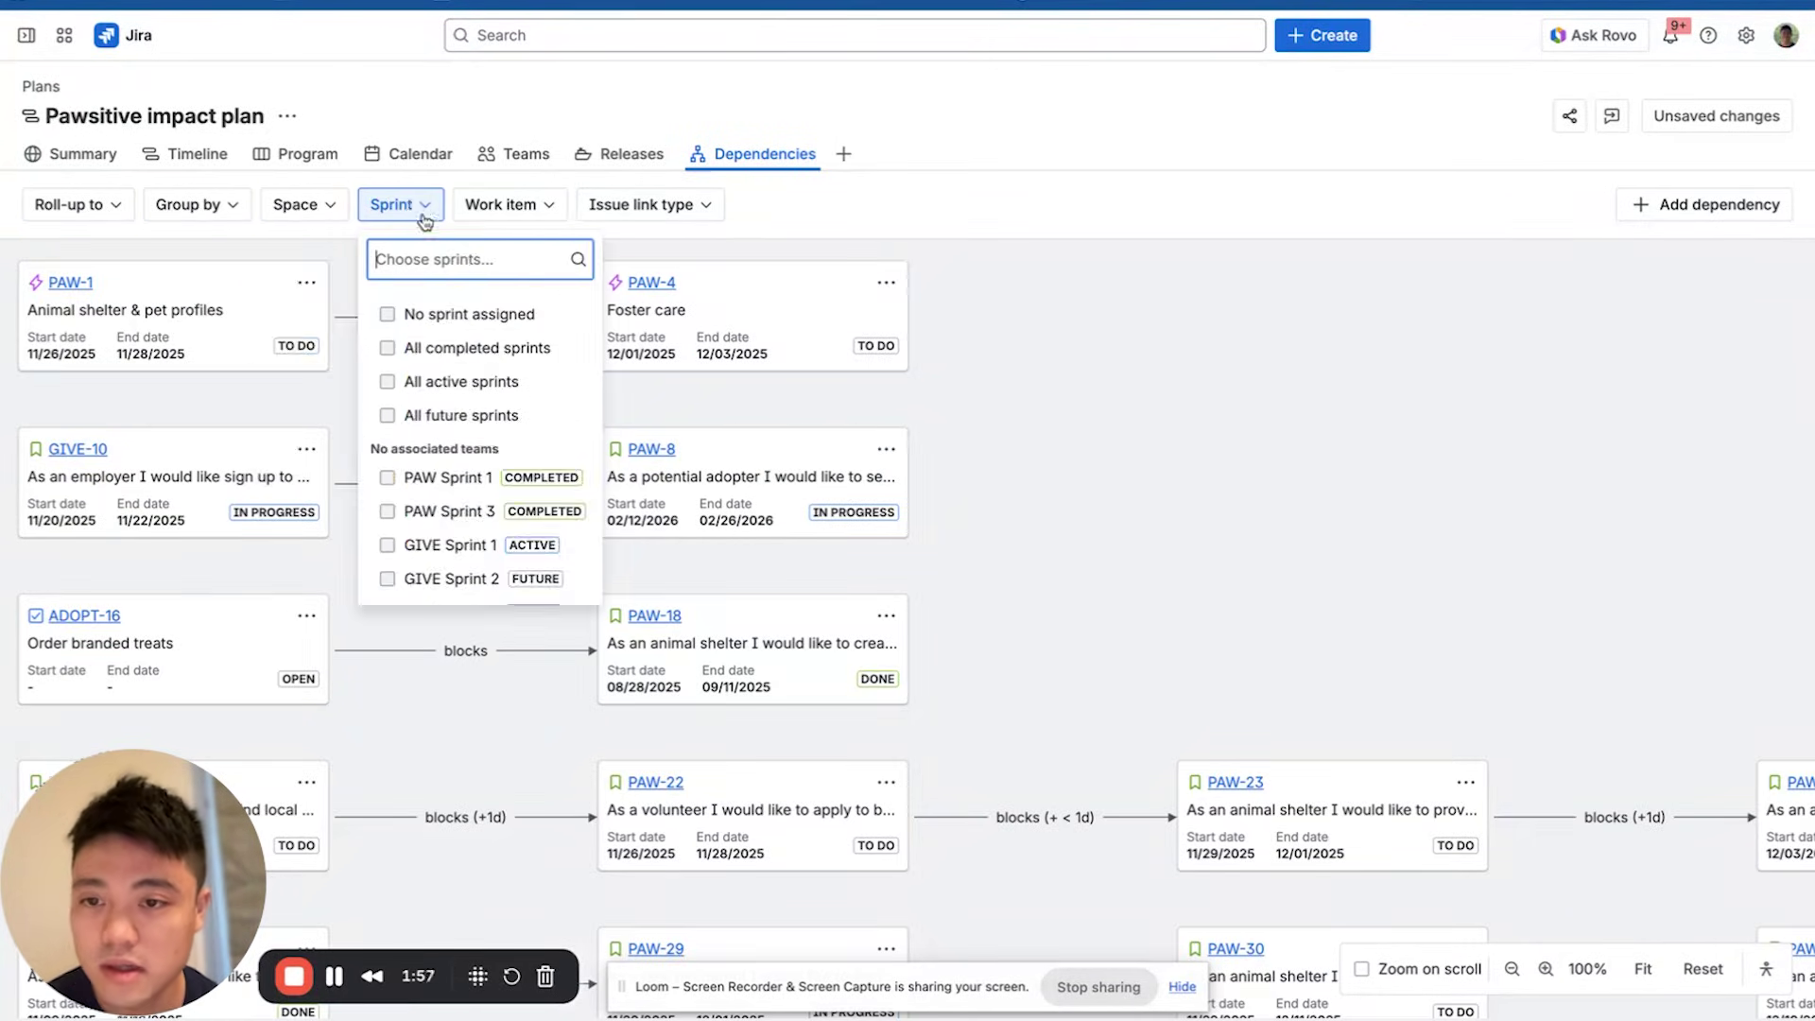
click(541, 218)
scroll(569, 446, down, 5)
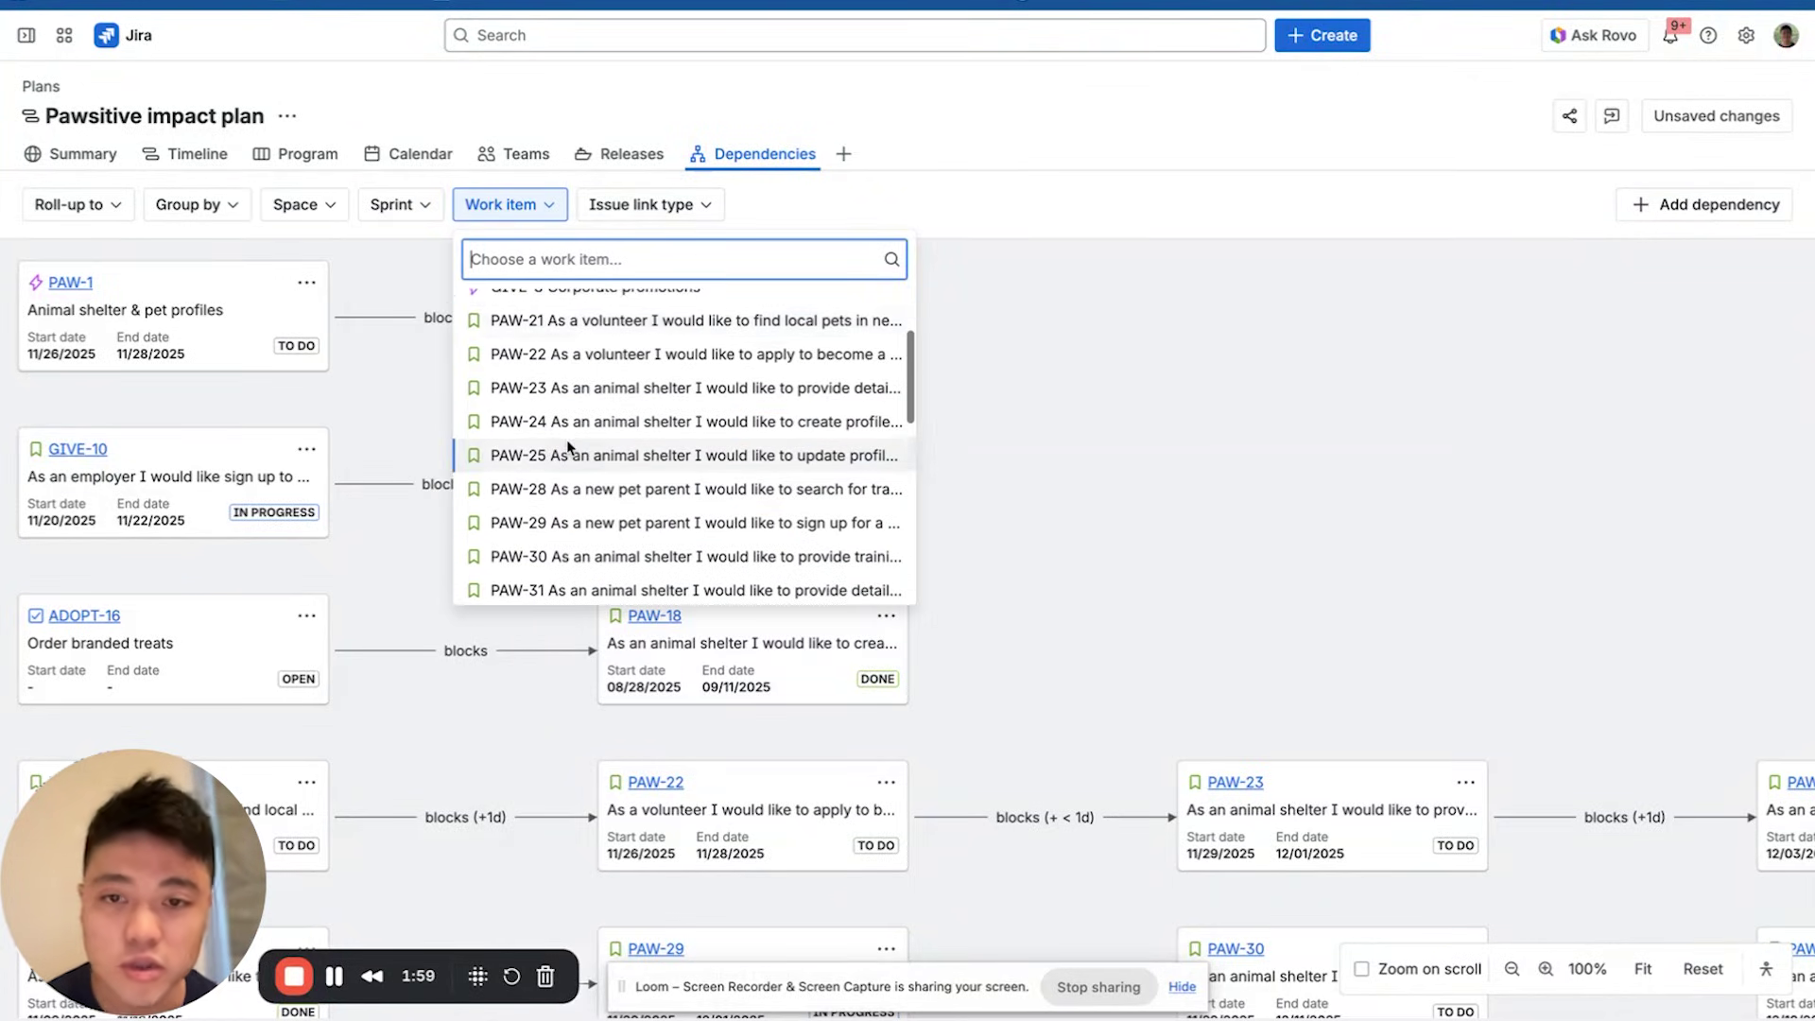
scroll(569, 446, up, 5)
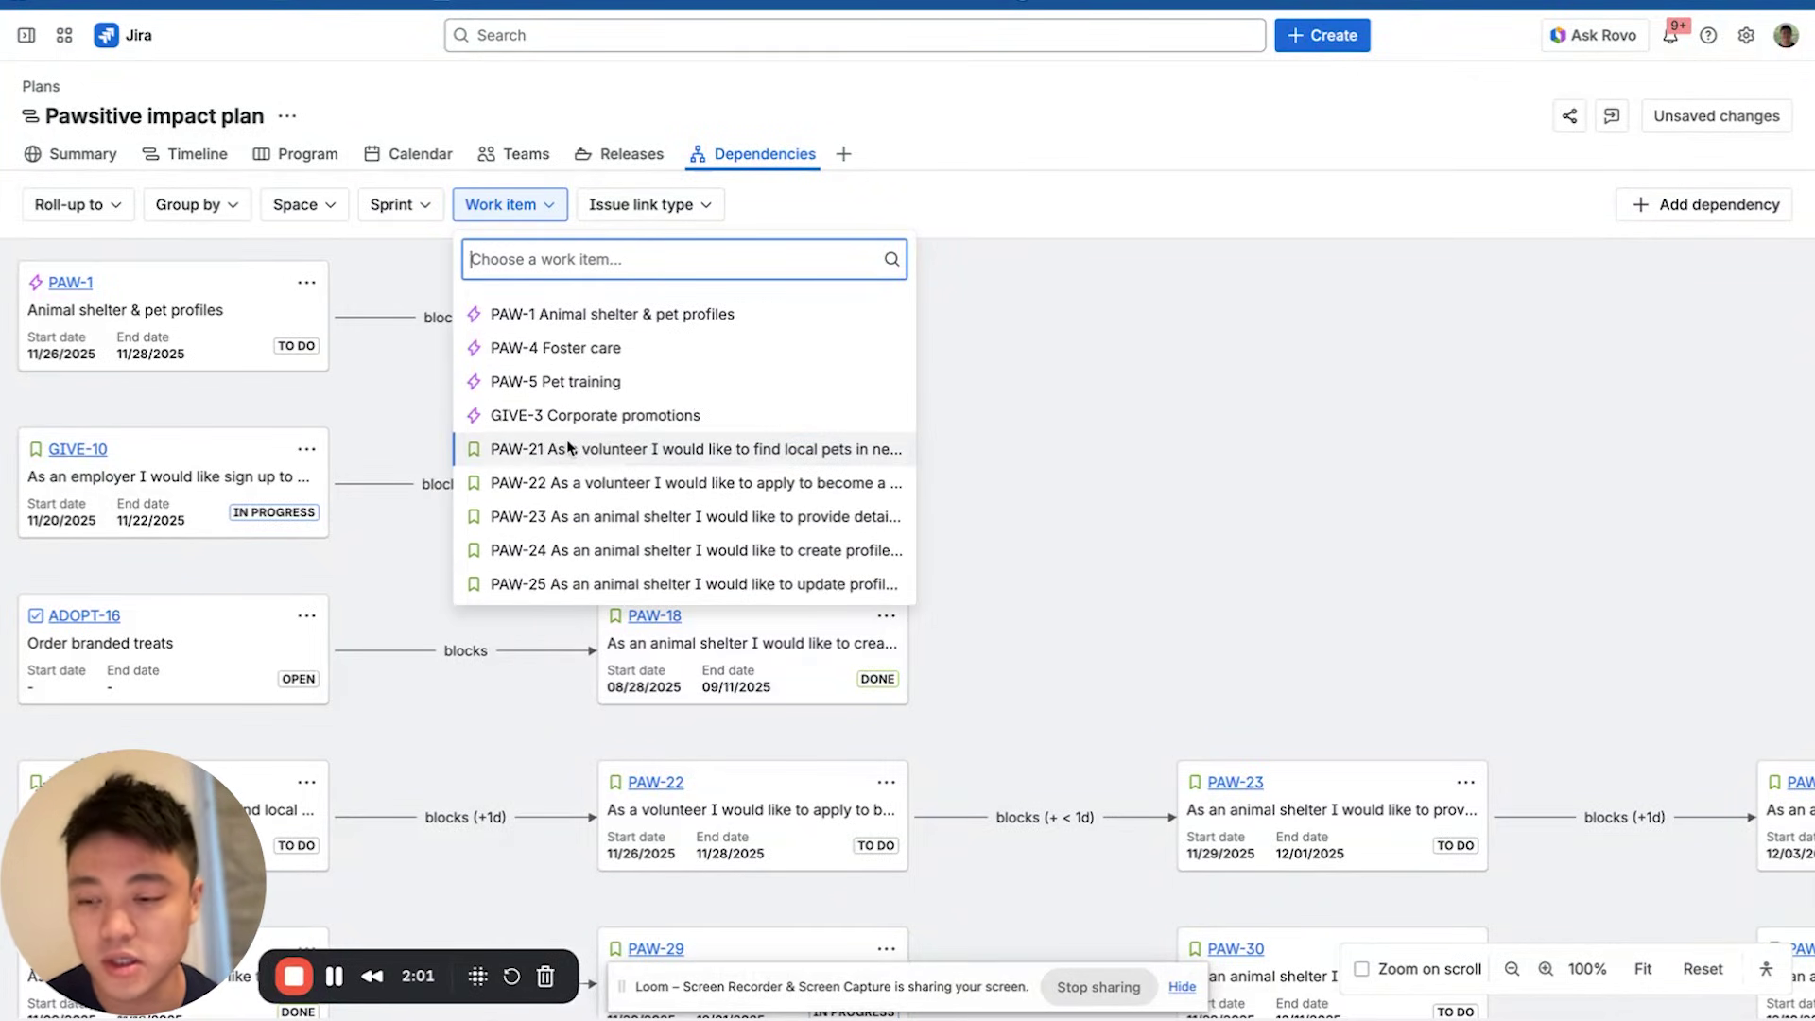
click(677, 208)
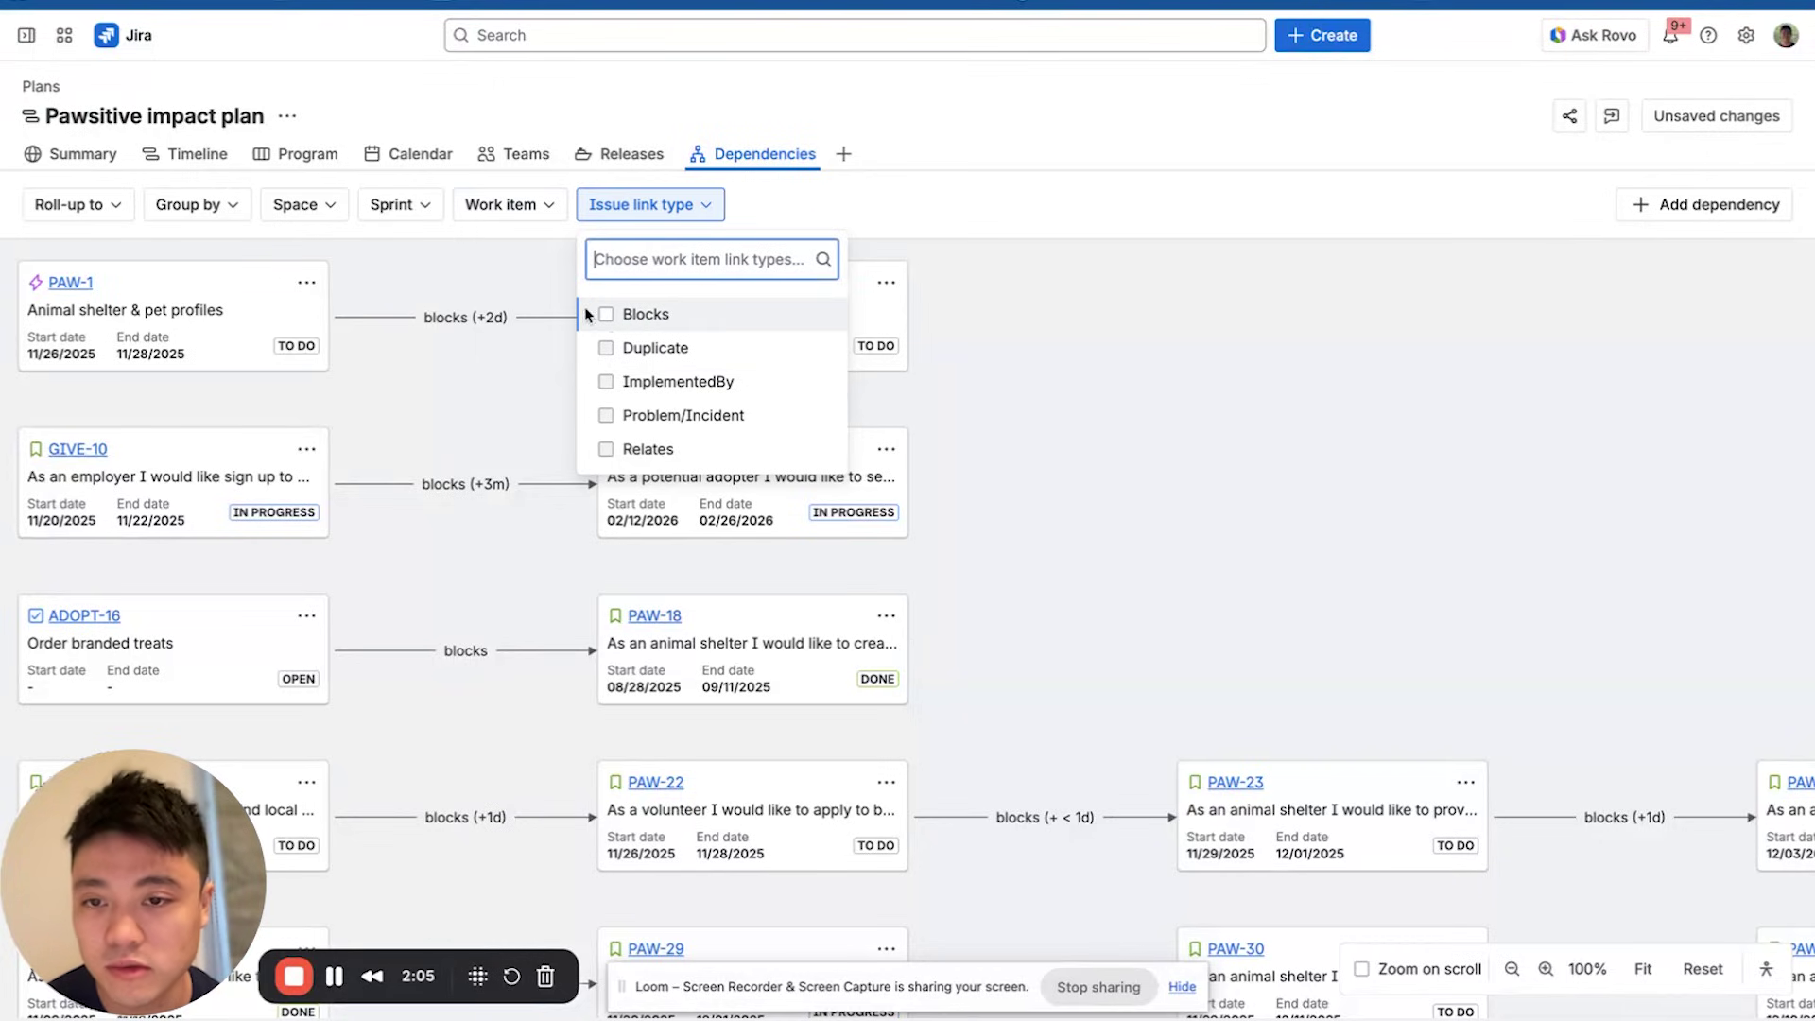
click(1592, 194)
Add a dependency in which PAW-18 is blocked by ADOPT-19 Recruit volunteers
click(1670, 204)
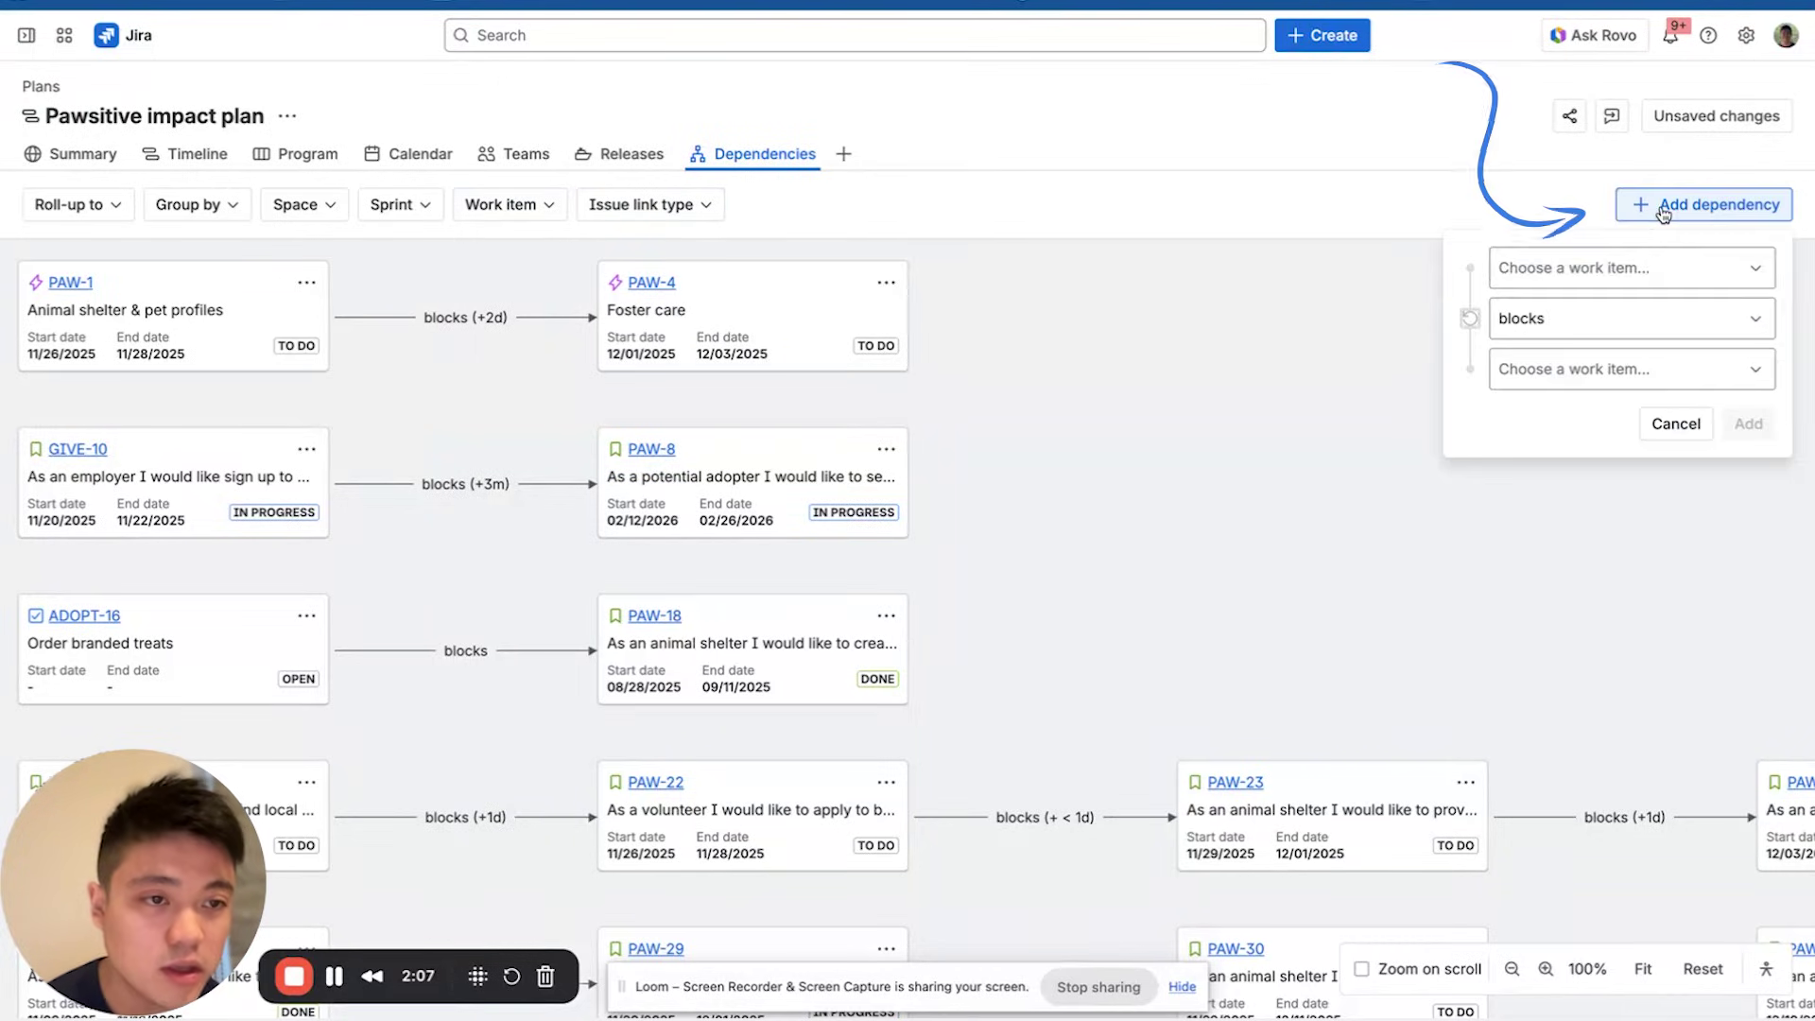
click(1622, 268)
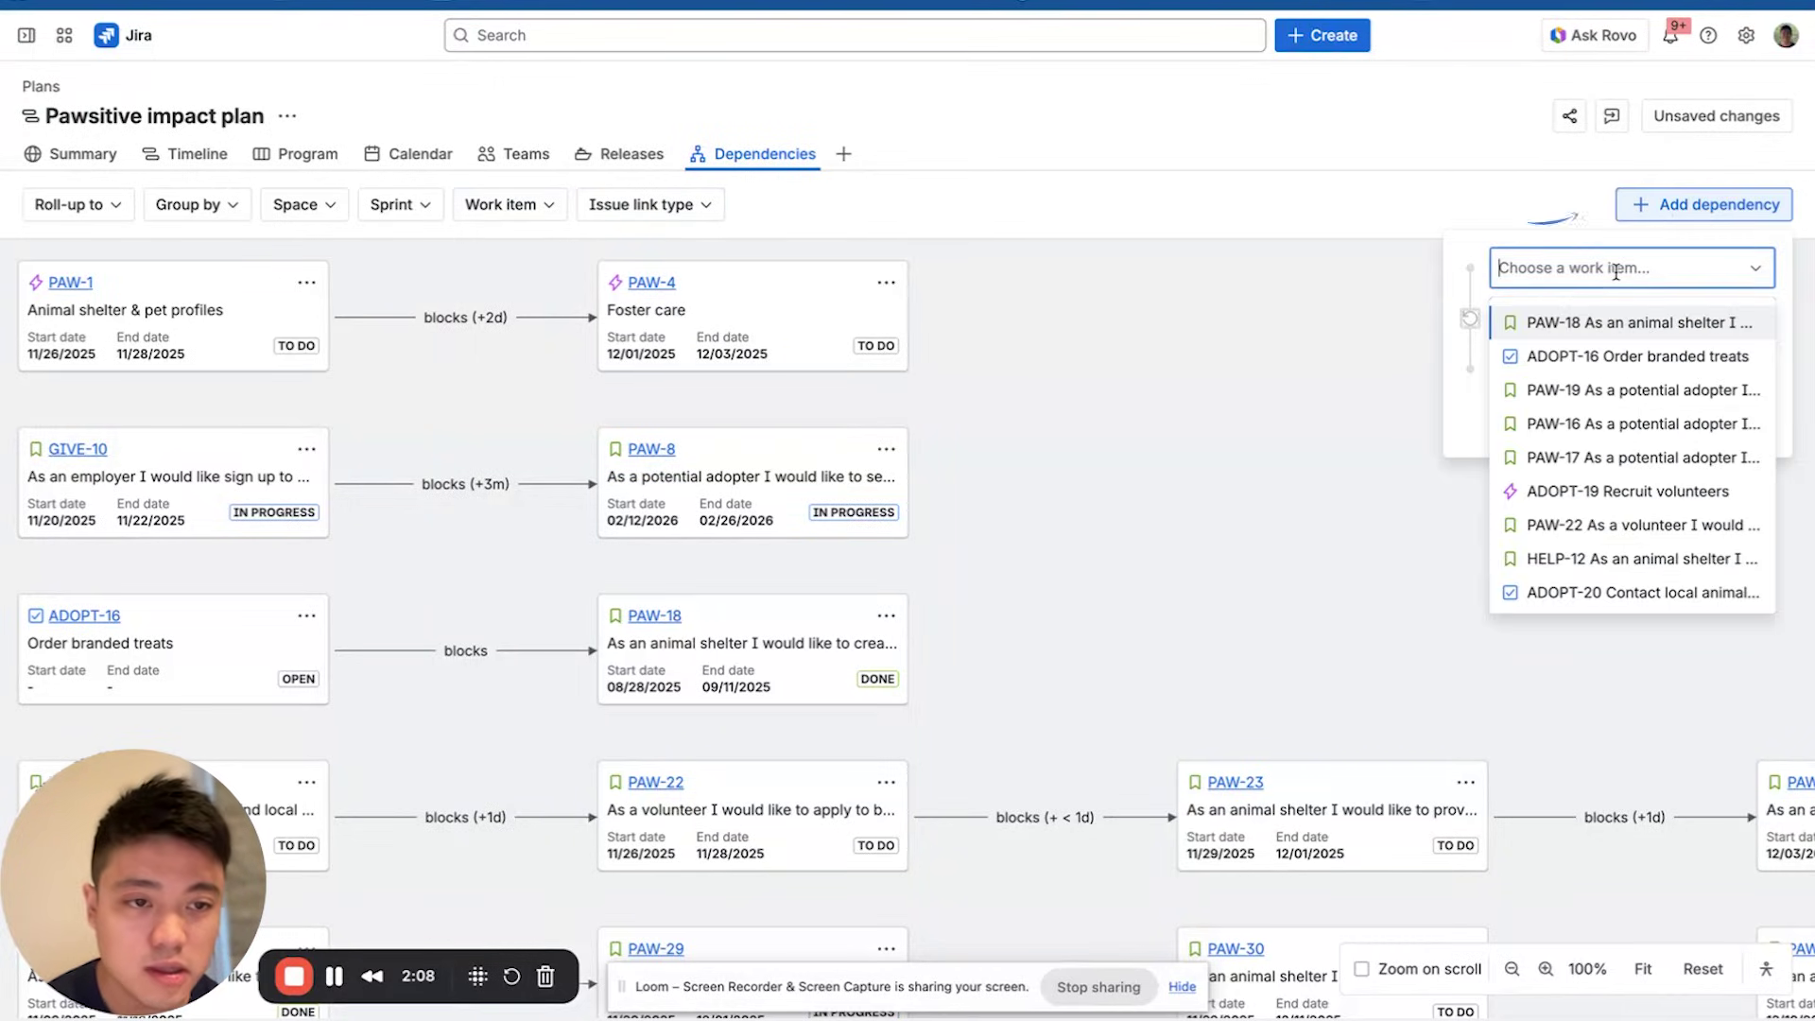
click(1598, 323)
click(1600, 408)
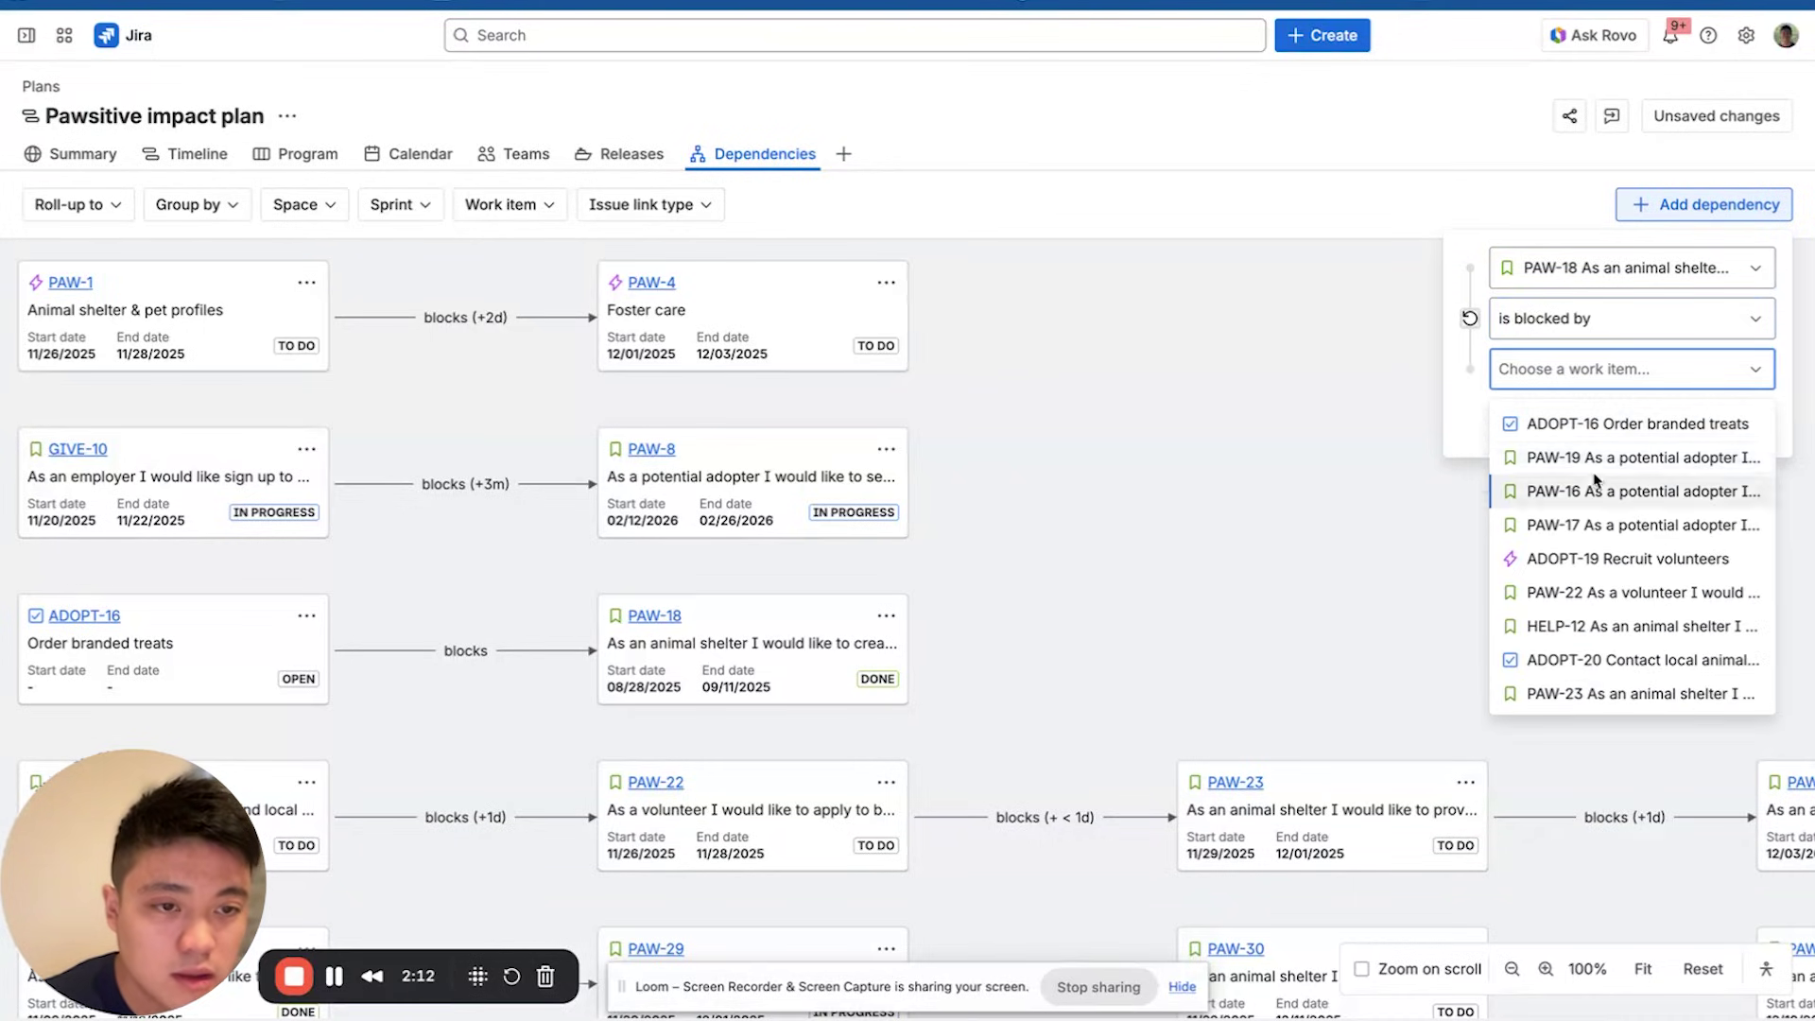
click(1598, 559)
click(1742, 423)
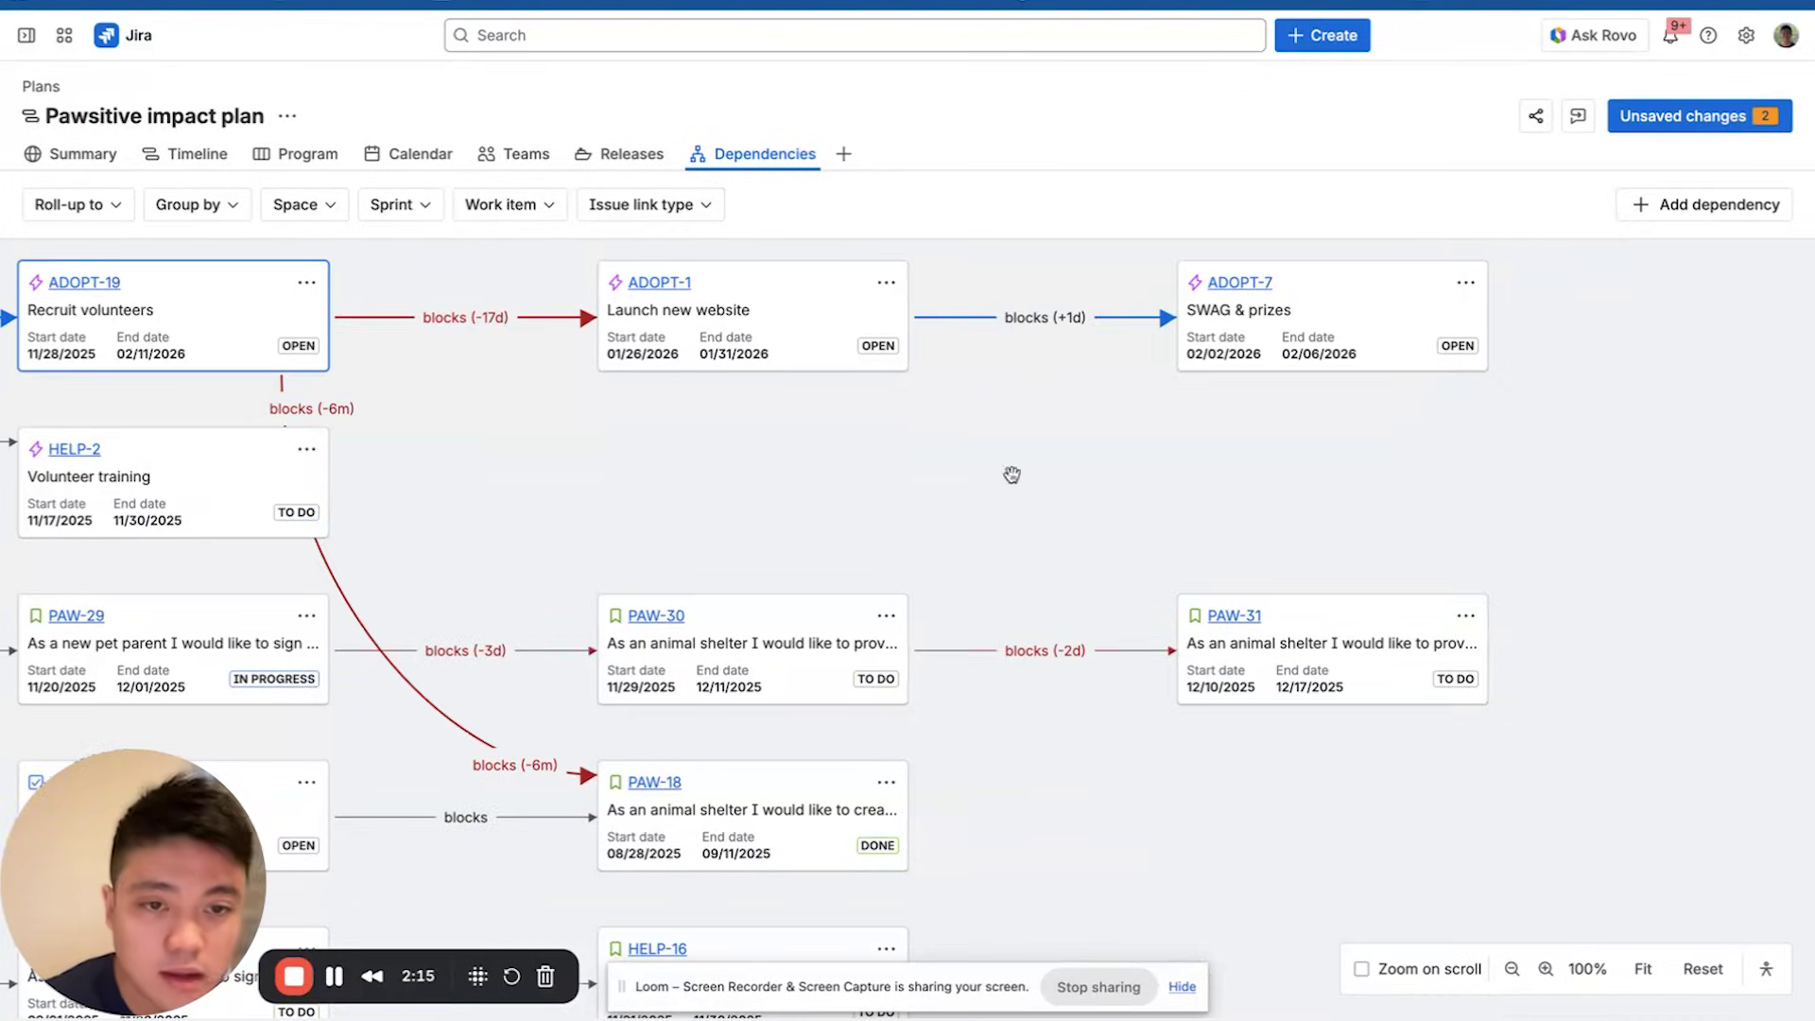